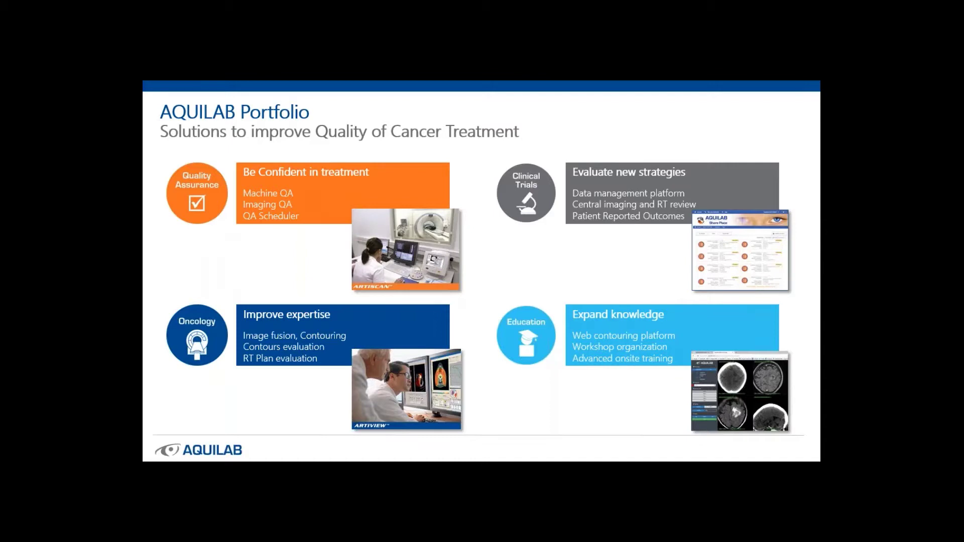
Advance the slideshow to the 'Evaluate new strategies' slide introducing AQUILAB Share Place
key("Right")
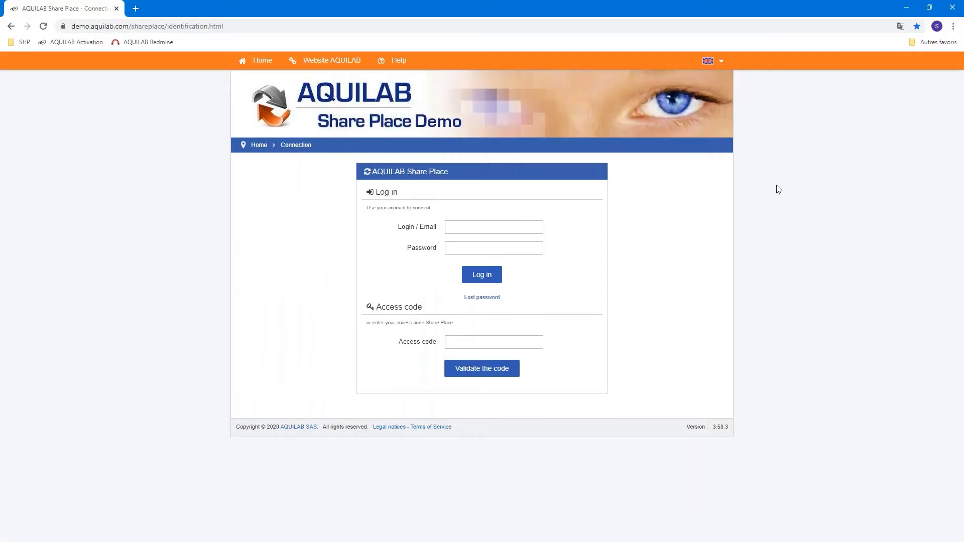
Enter the login name and the account password on the Share Place login page
left_click(508, 227)
type("sponsor")
key("Tab")
type("sponsor")
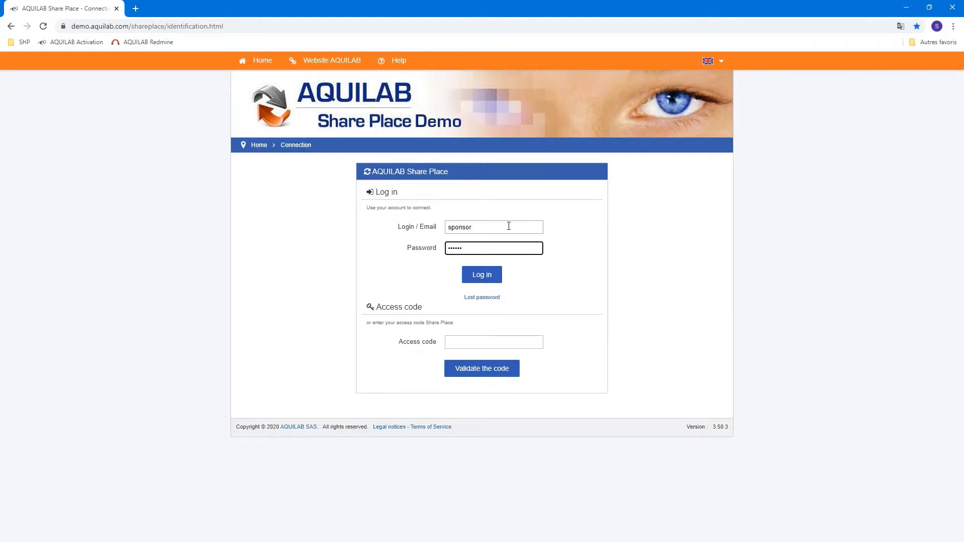
key("ctrl+a")
key("BackSpace")
type("sponsor123")
Log in and open the Clinical Study project's pending inclusions list
key("Return")
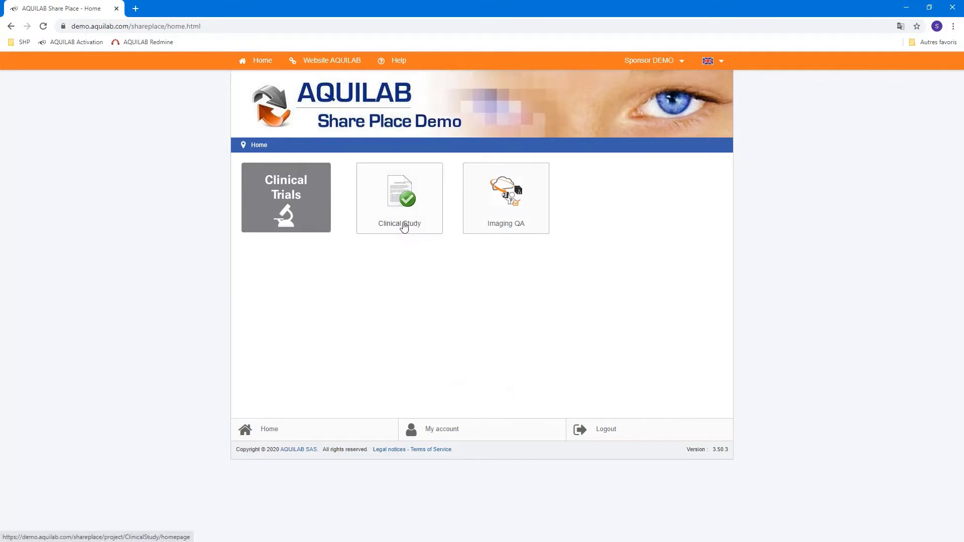
left_click(403, 227)
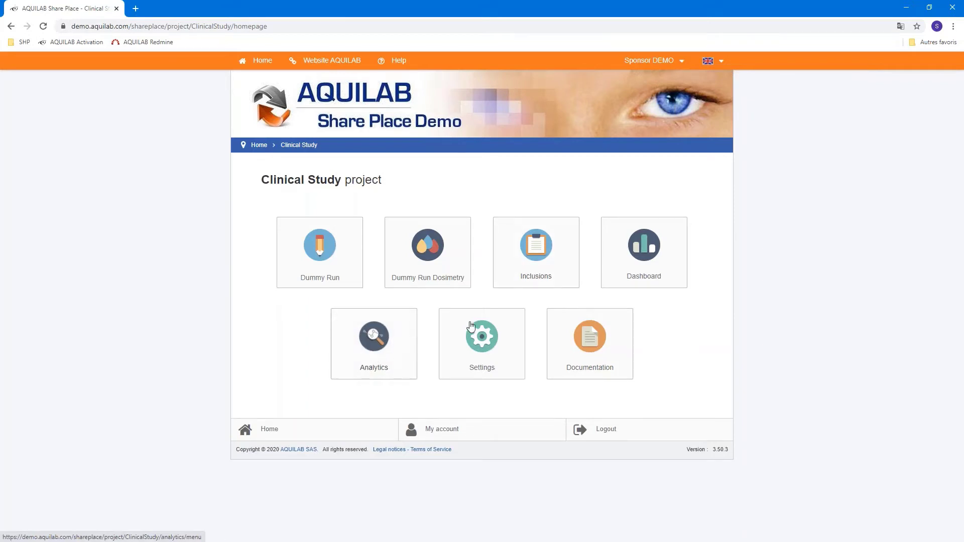
left_click(541, 269)
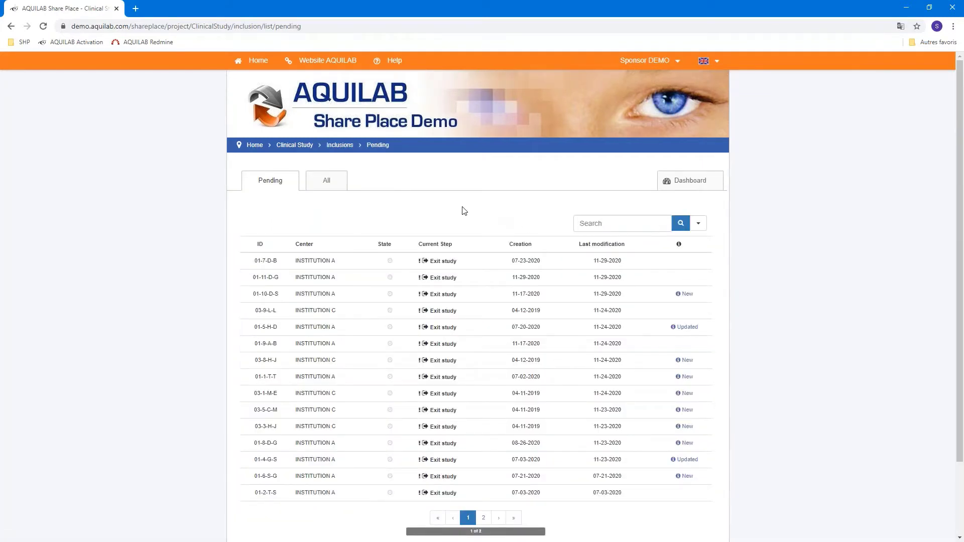
Open inclusion 01-7-D-B's Radiotherapy data page showing its DICOM series and RTSTRUCT structures
left_click(461, 265)
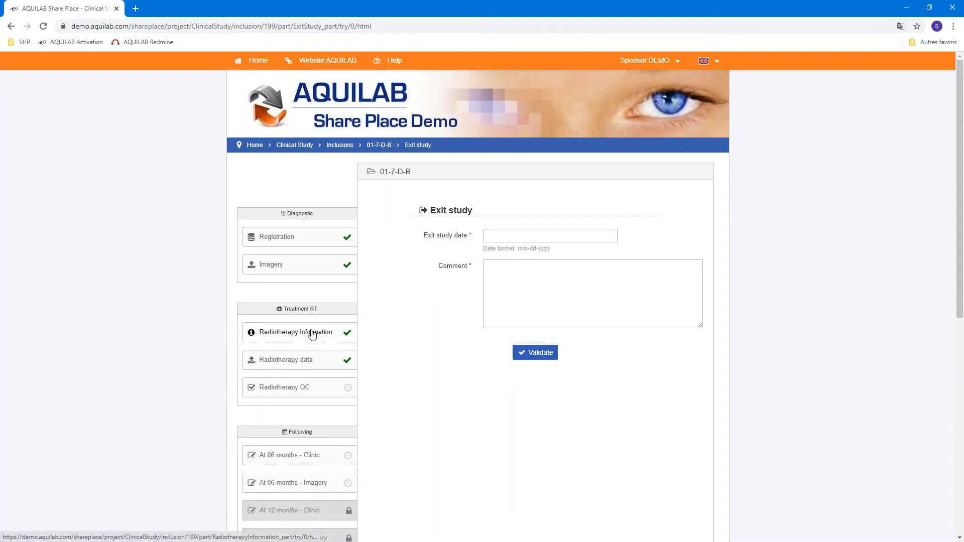
left_click(312, 335)
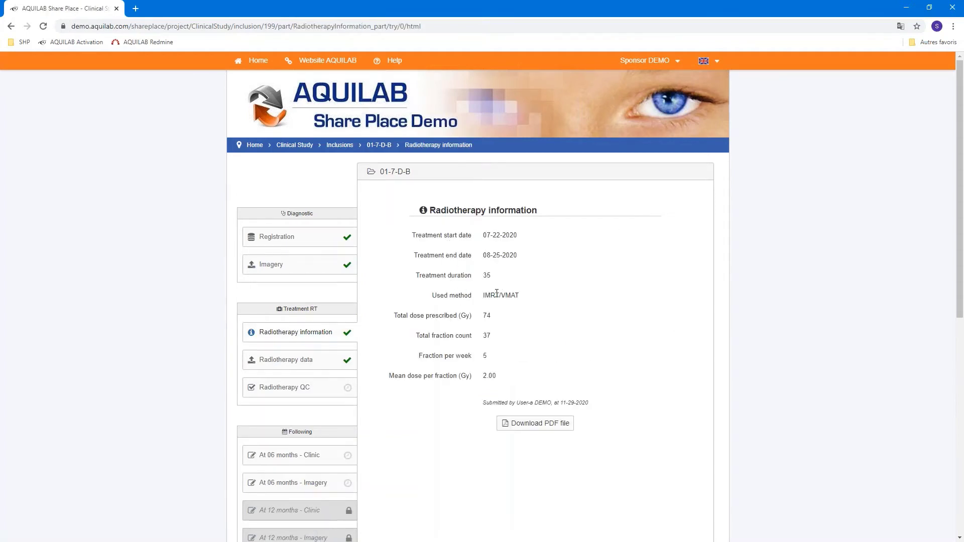
left_click_drag(495, 295, 520, 306)
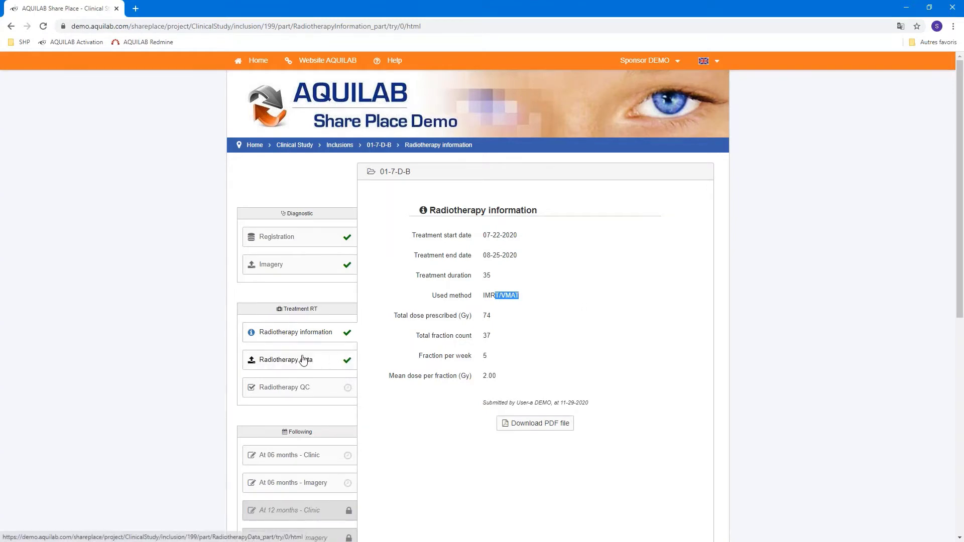
left_click(303, 362)
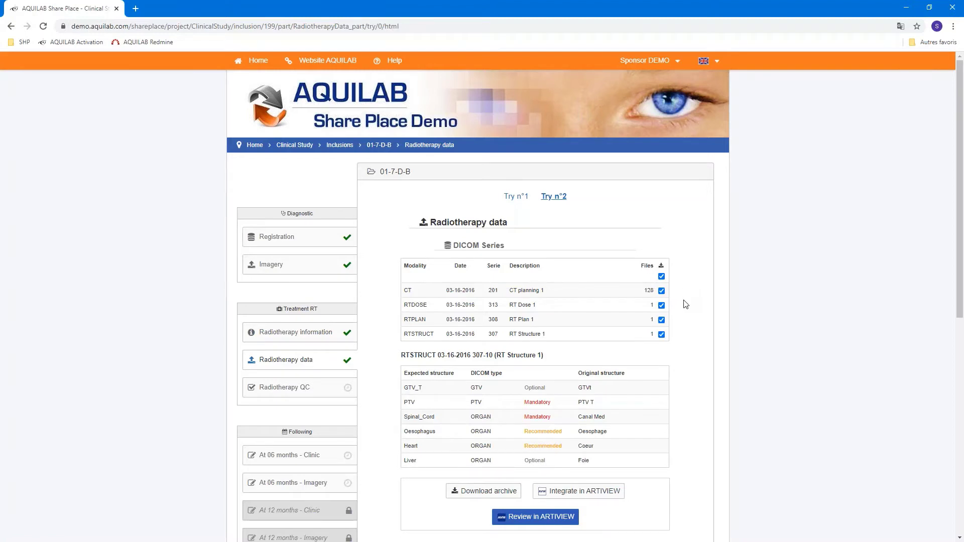
scroll(690, 350, "down", 1)
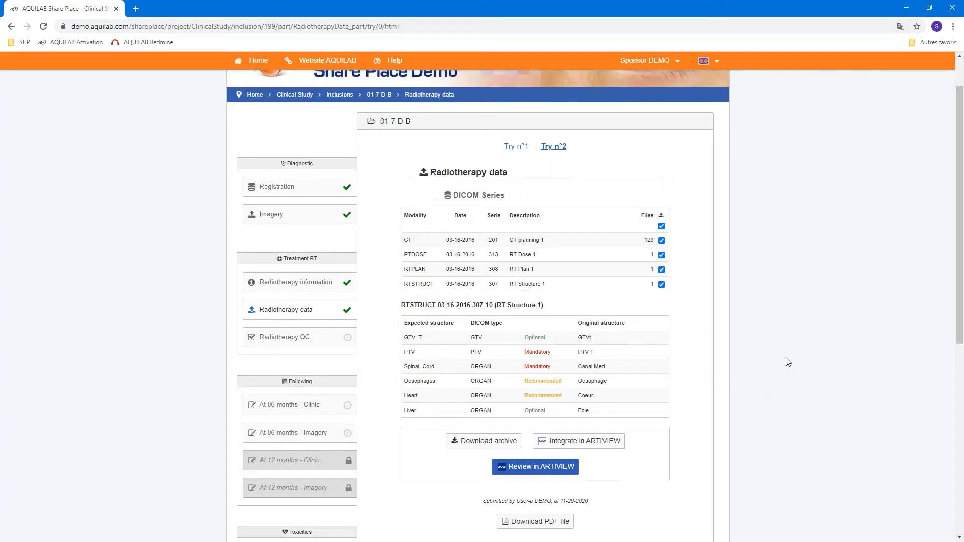
Go from the Clinical Study project through Analytics to its list of analyses
left_click(296, 96)
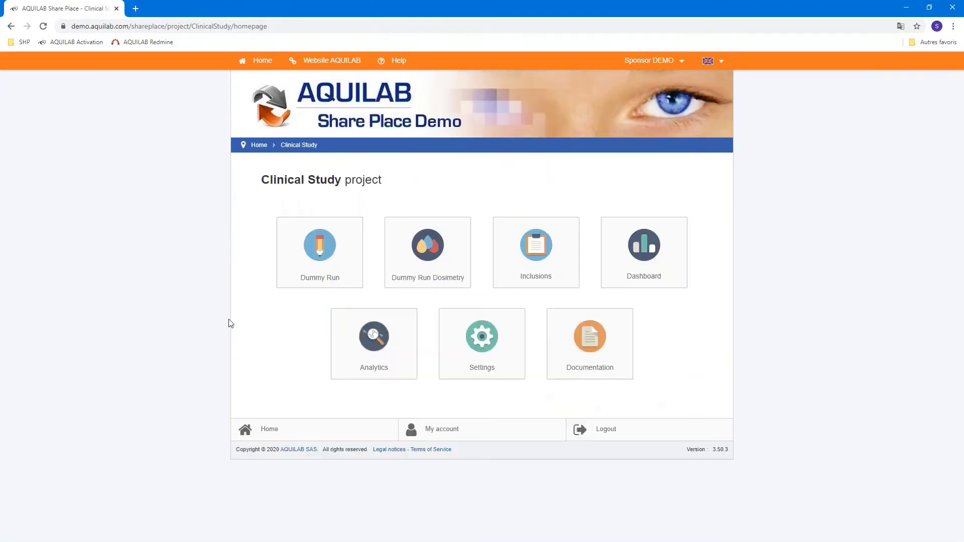
left_click(365, 365)
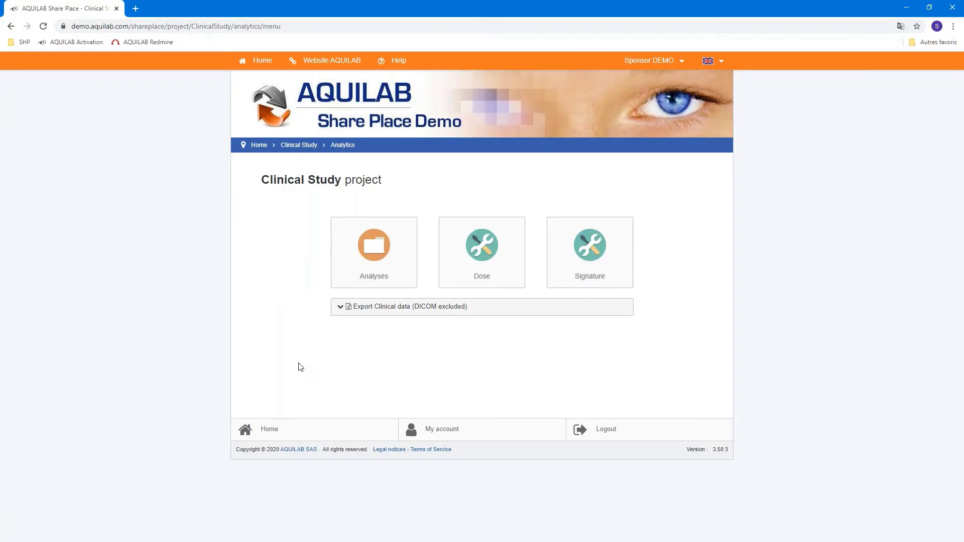
left_click(377, 266)
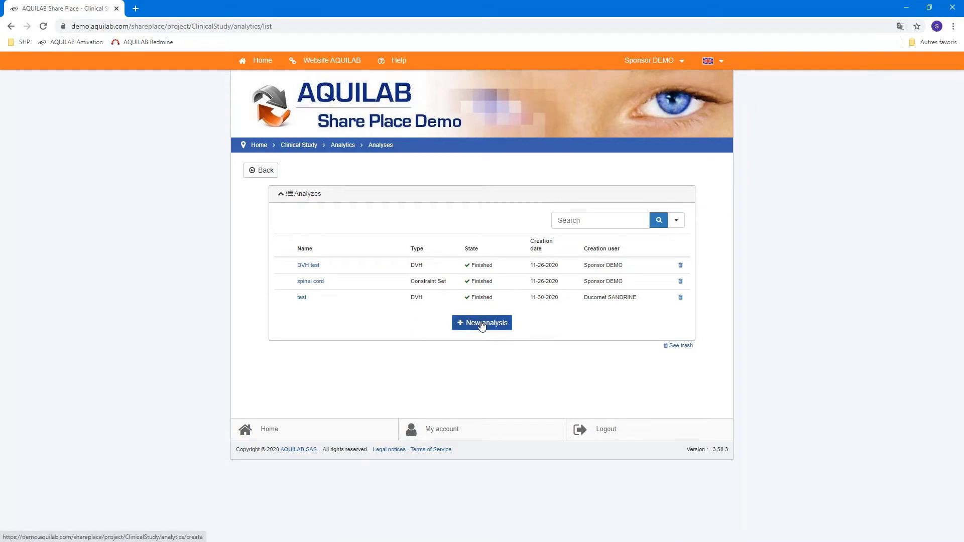
Create a new DVH-type analysis named 'DVH all patients'
left_click(483, 325)
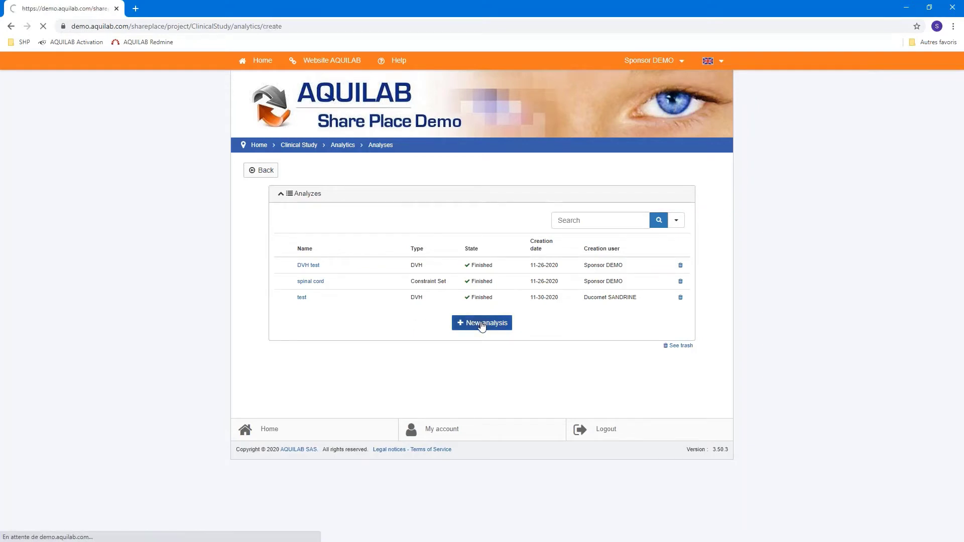
left_click(412, 222)
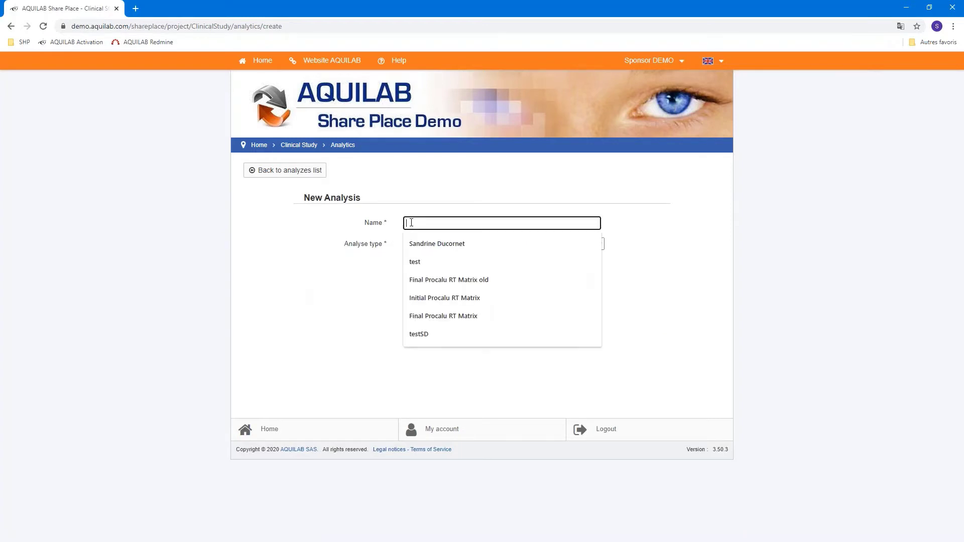
type("DVH a")
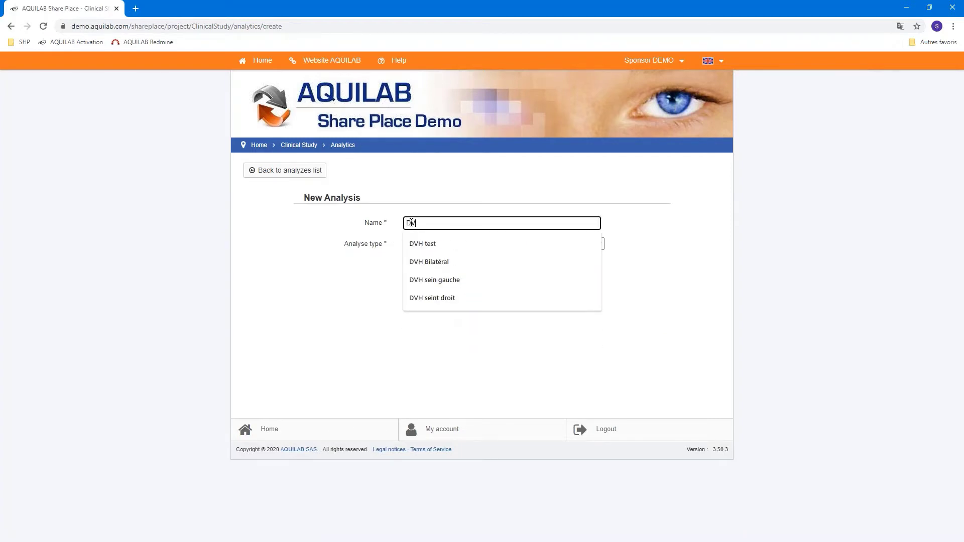
type("ll")
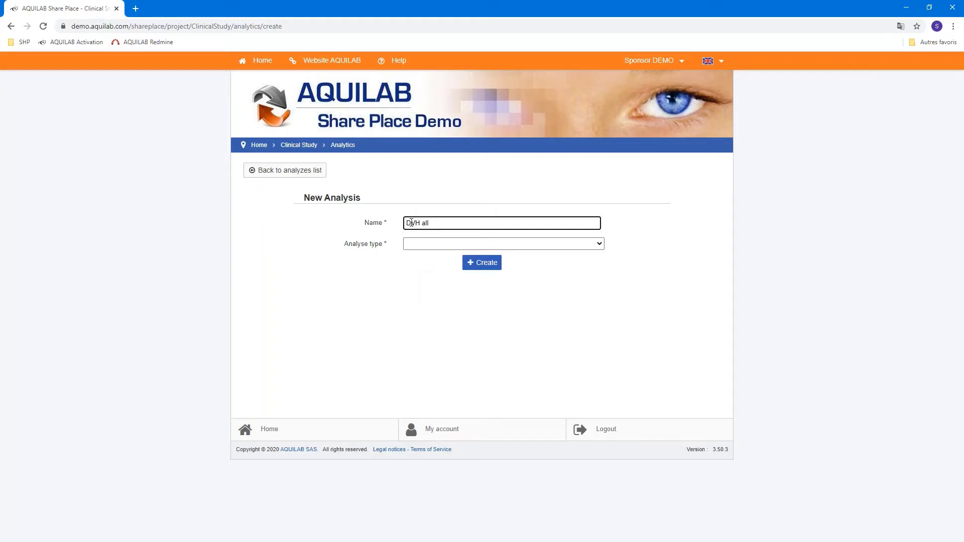
type(" patients")
left_click(414, 248)
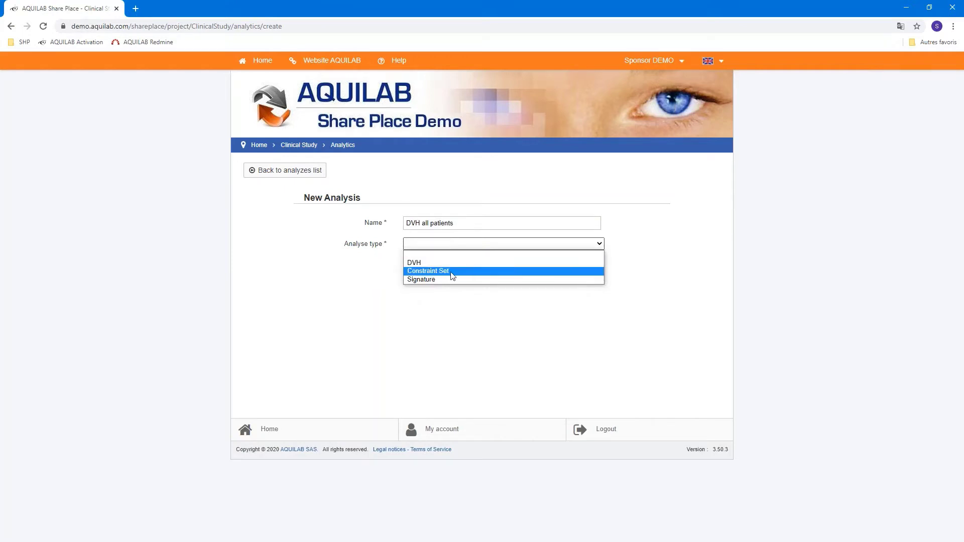
left_click(418, 264)
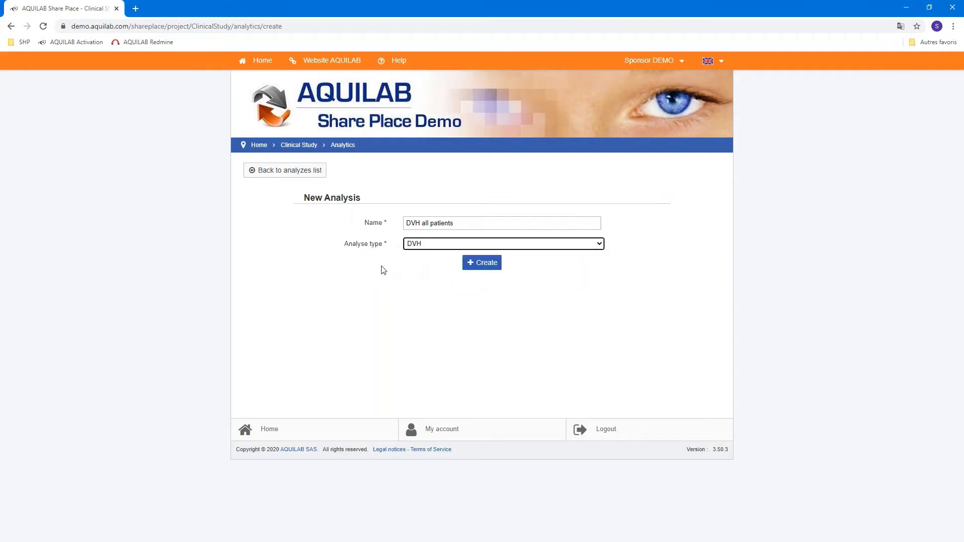
left_click(489, 263)
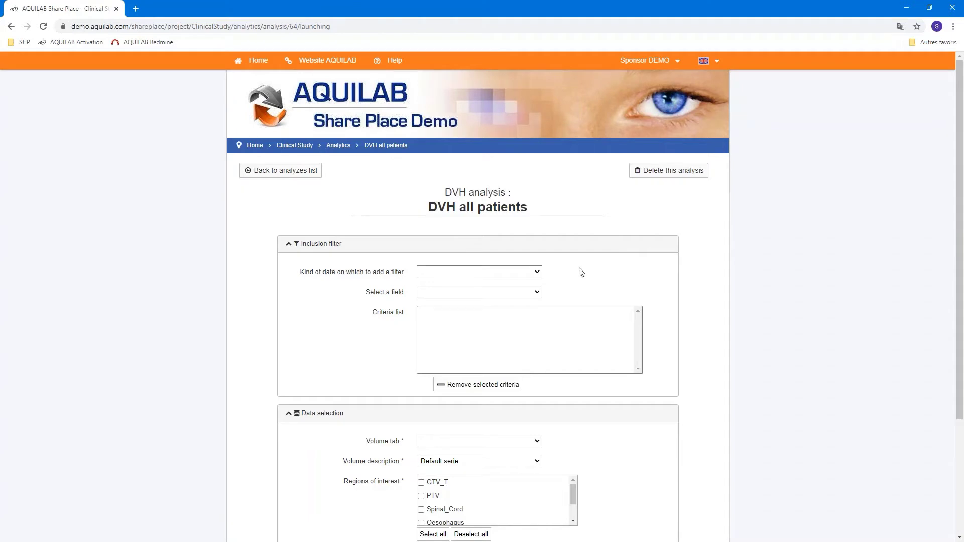
Try Used method and Total fraction count radiotherapy filters, then clear all inclusion criteria
left_click(537, 274)
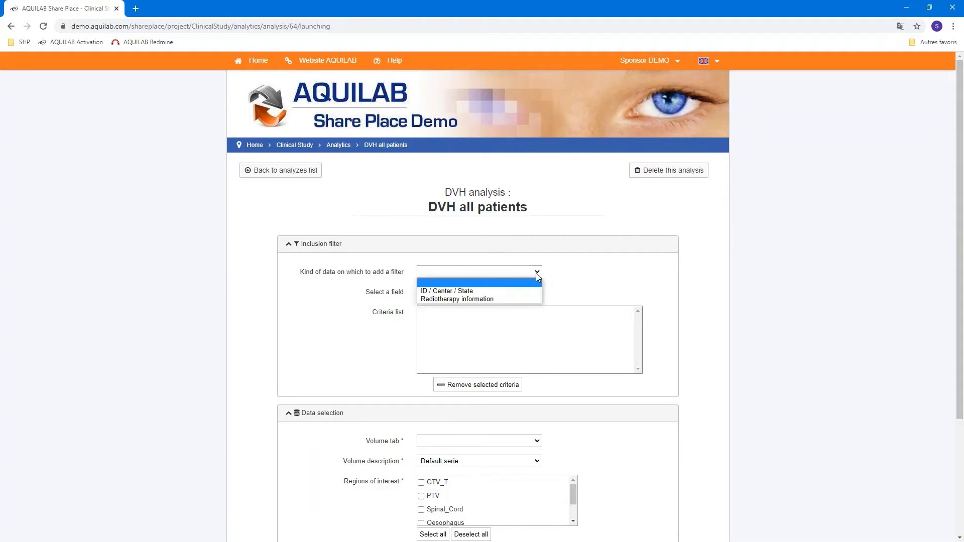
left_click(483, 299)
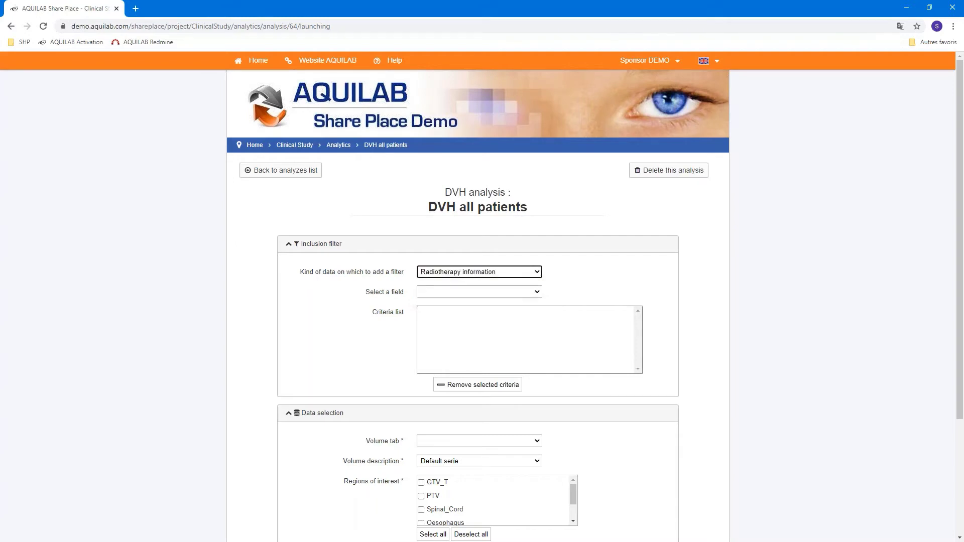
left_click(538, 294)
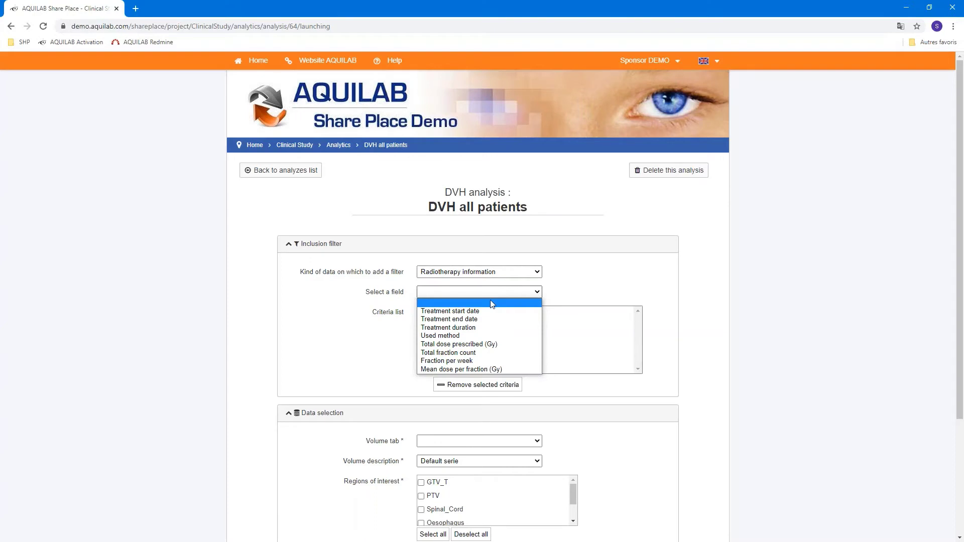
left_click(487, 335)
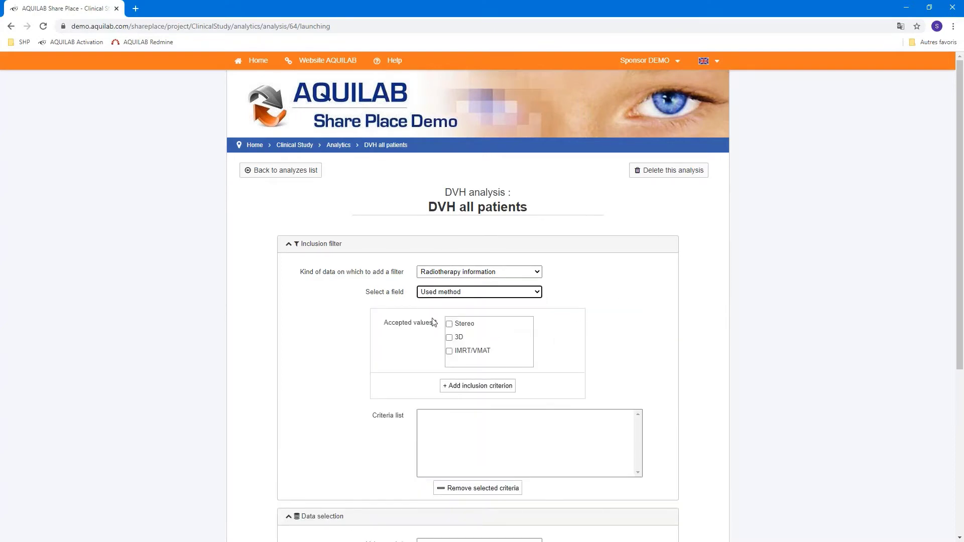
left_click(541, 291)
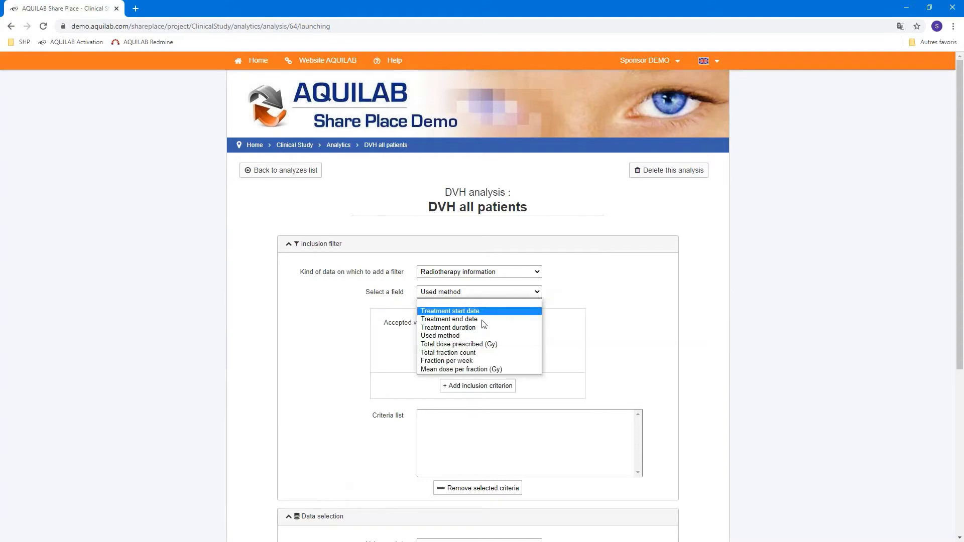
left_click(482, 352)
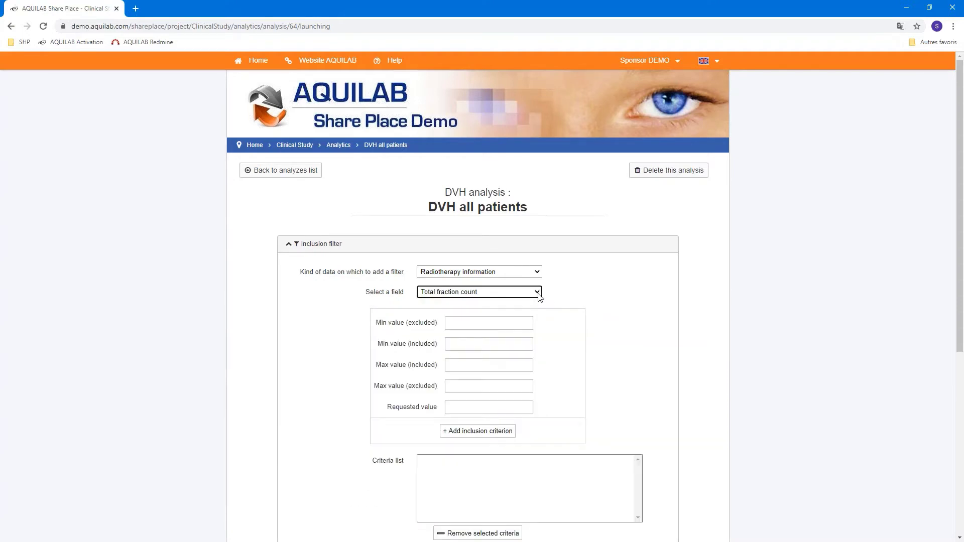
left_click(538, 293)
left_click(484, 304)
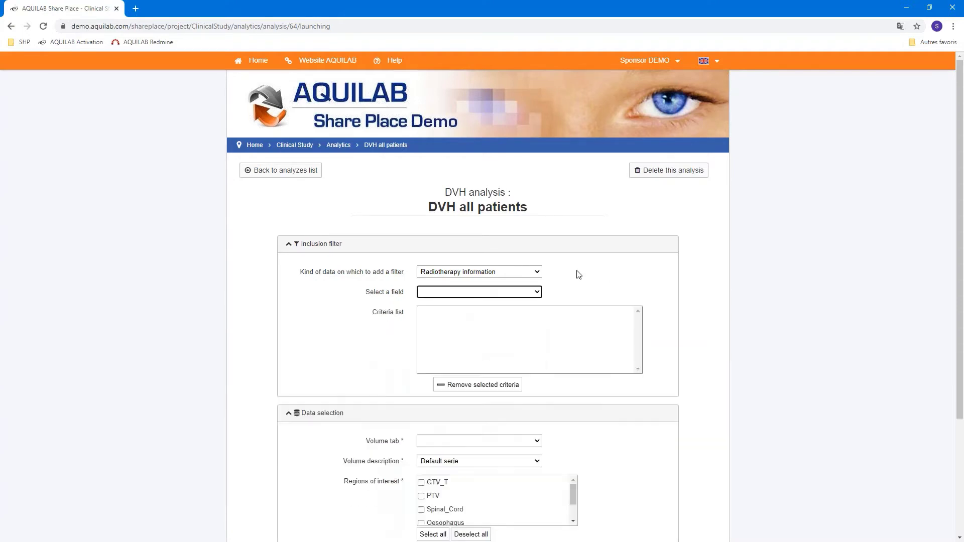
left_click(541, 273)
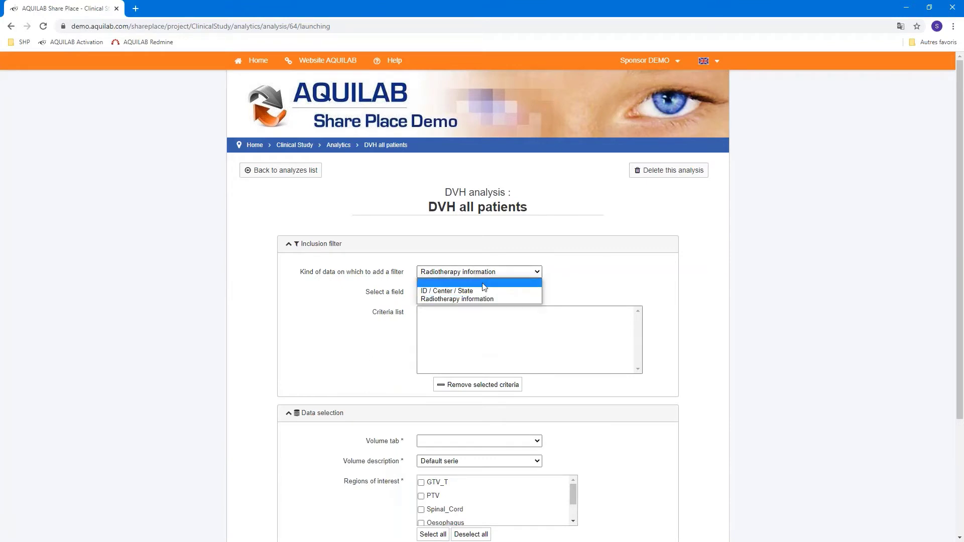
left_click(484, 283)
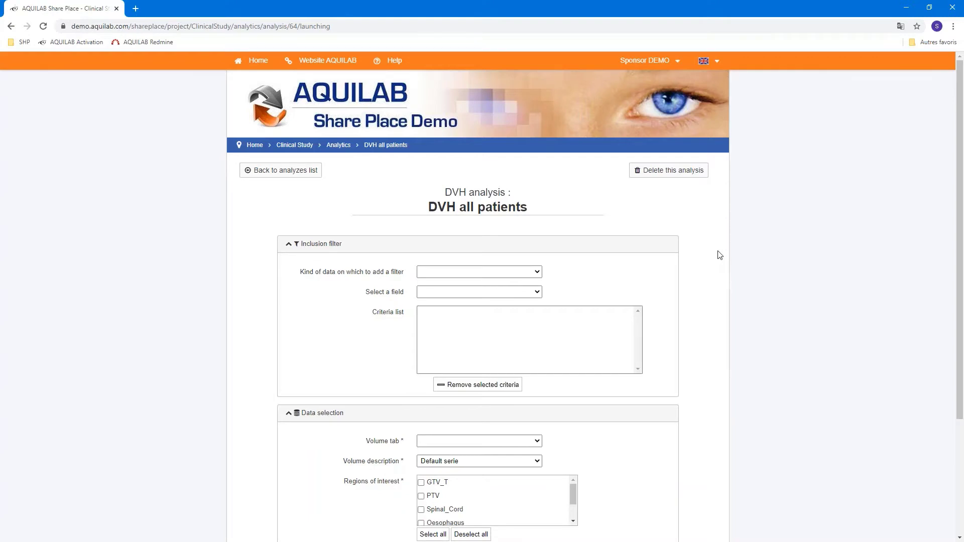
Set the volume tab to Radiotherapy data and select all regions of interest
scroll(720, 255, "down", 2)
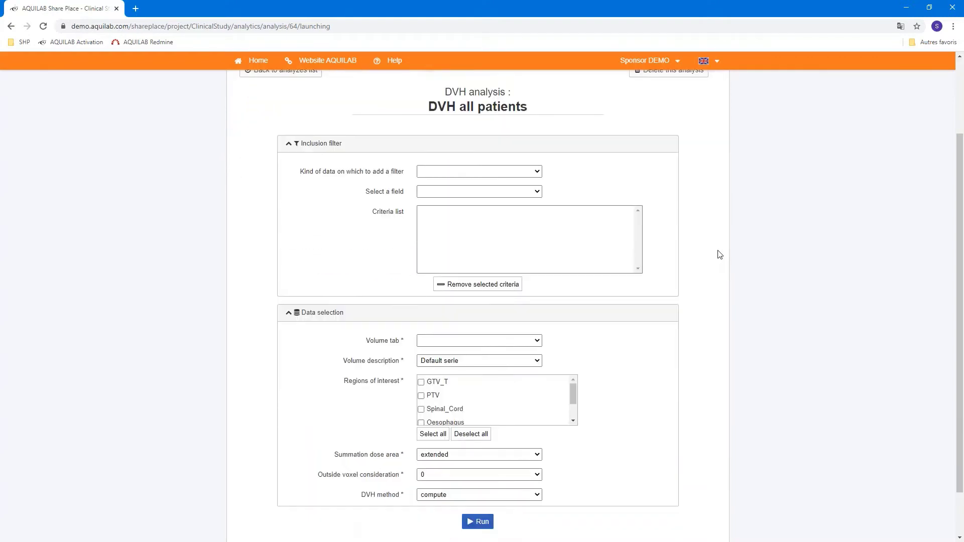
scroll(693, 264, "down", 1)
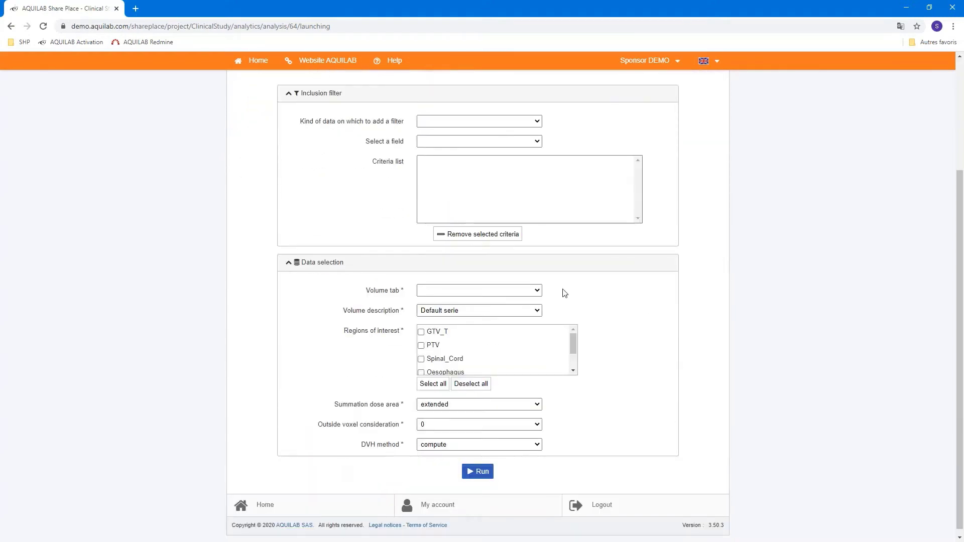
left_click(536, 292)
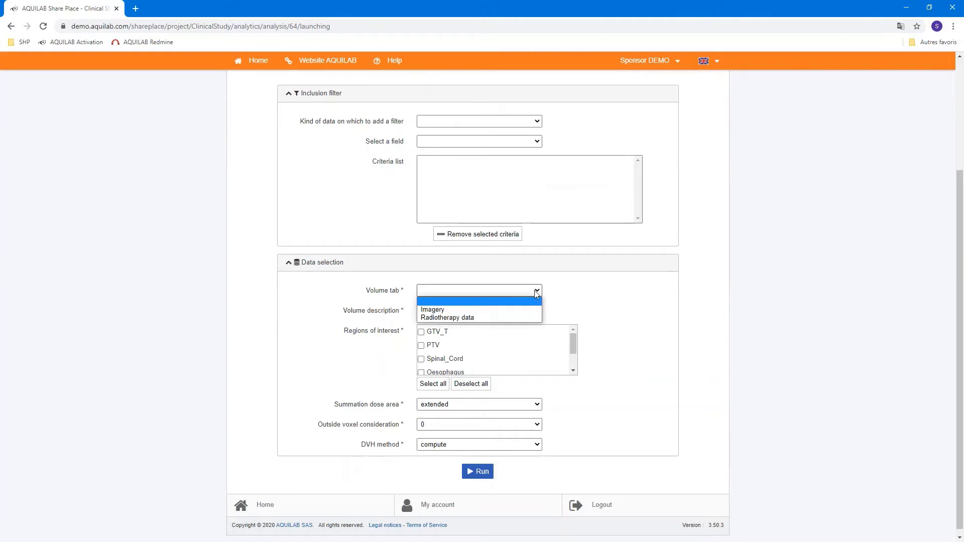
left_click(472, 317)
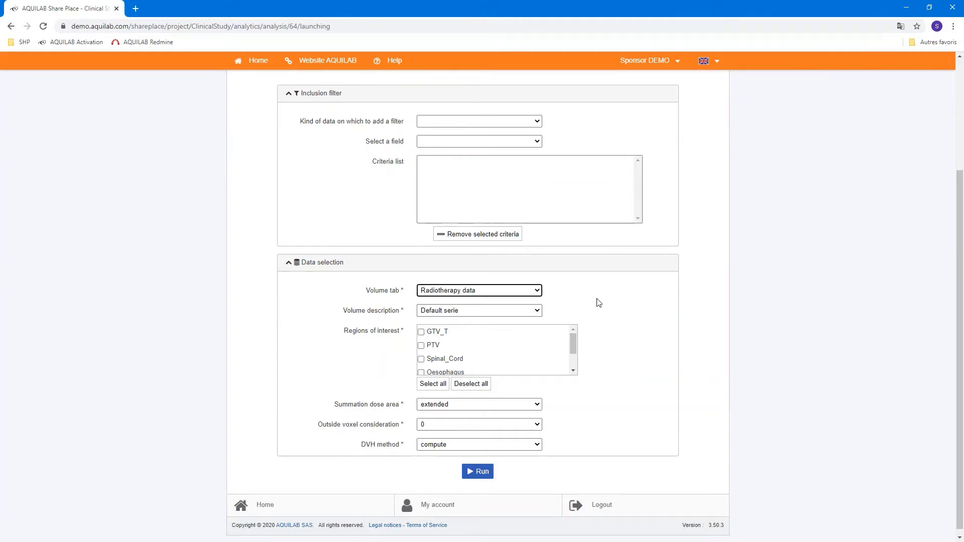
left_click(428, 387)
left_click(484, 386)
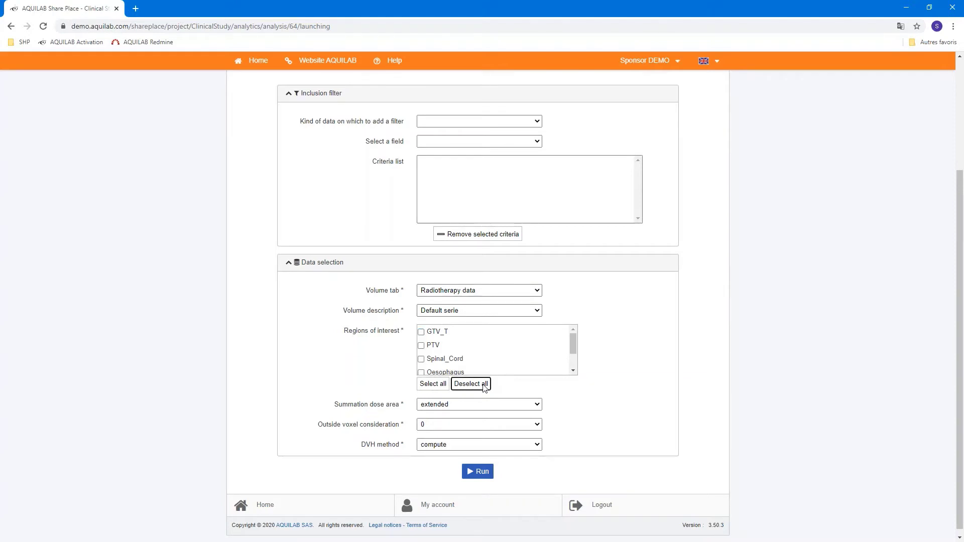
left_click(422, 333)
left_click(422, 333)
left_click(431, 384)
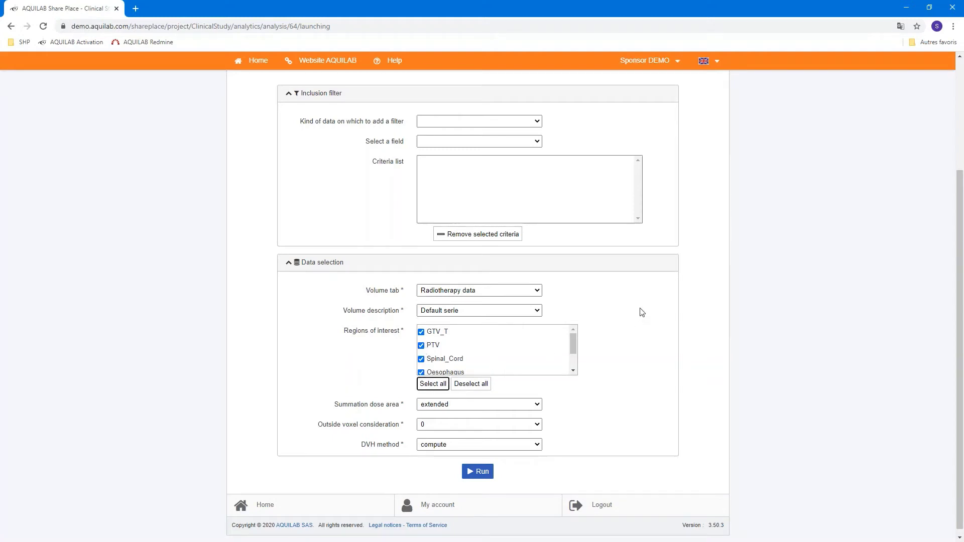
Keep extended summation and compute DVH method, set outside voxels to NaN, and run
left_click(538, 406)
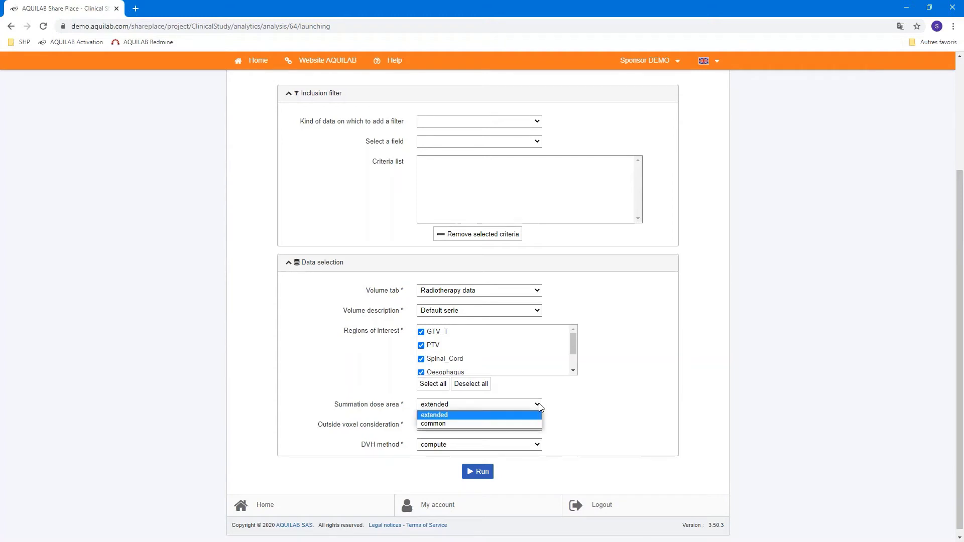
left_click(444, 416)
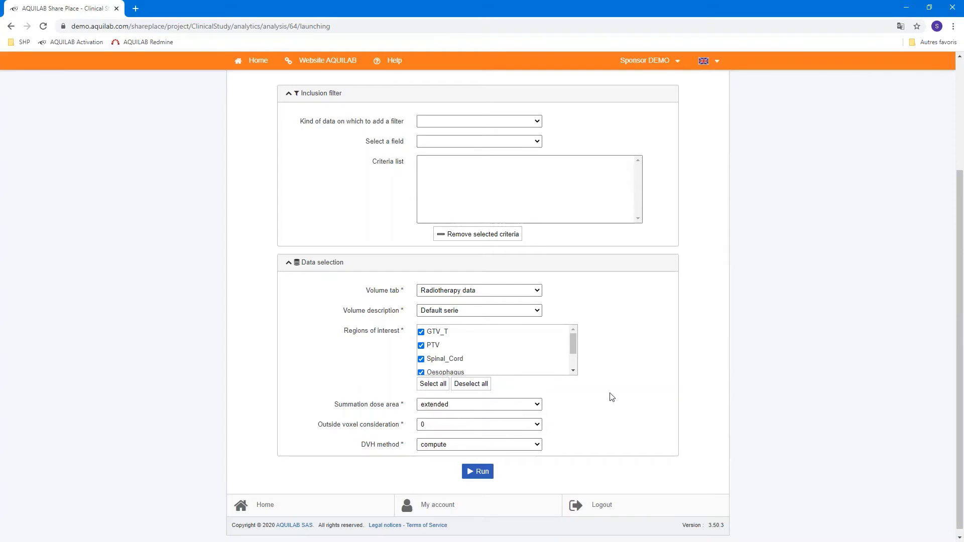
left_click(538, 428)
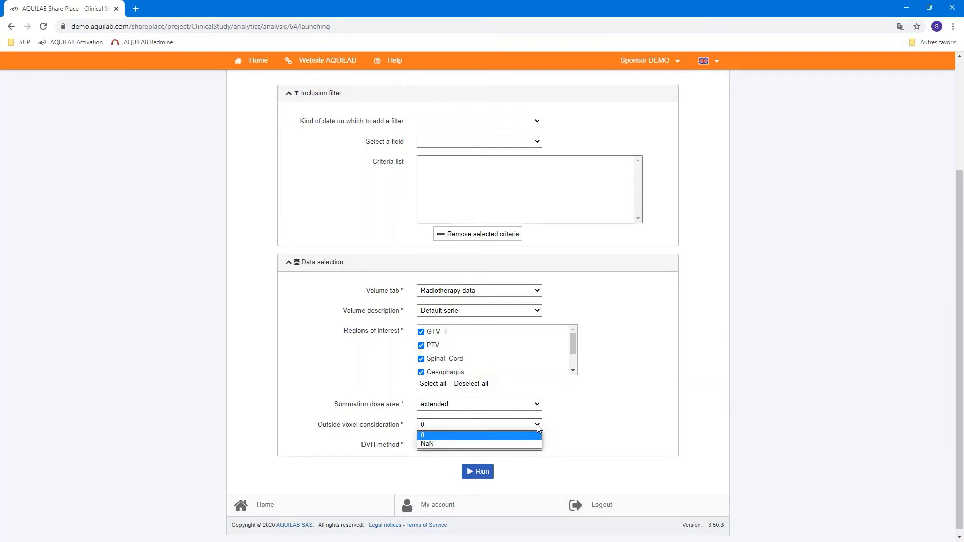
left_click(501, 444)
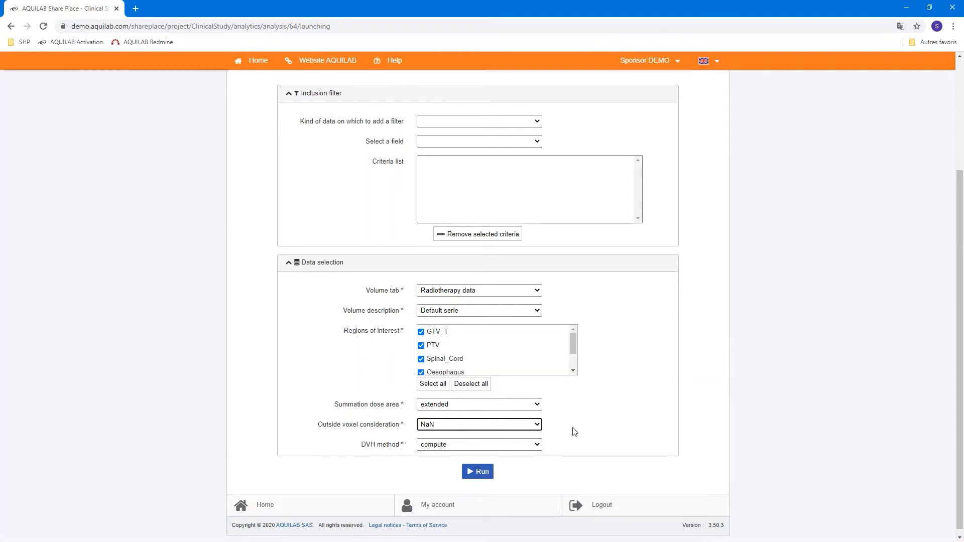
scroll(605, 386, "down", 1)
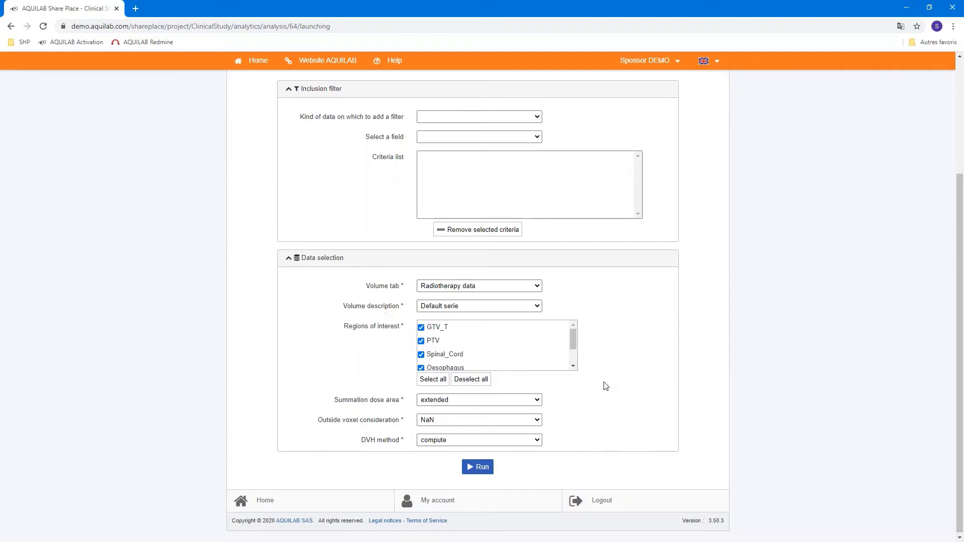
left_click(539, 440)
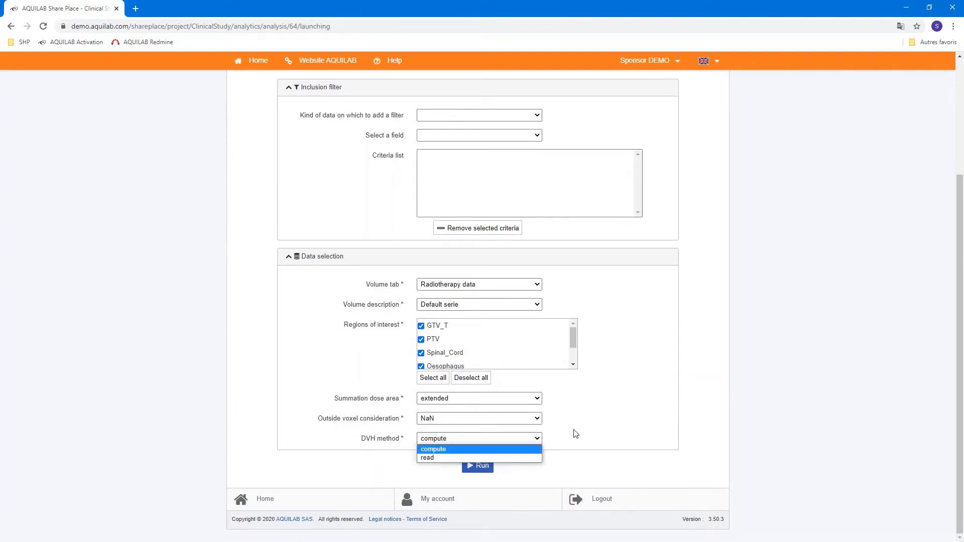
left_click(430, 451)
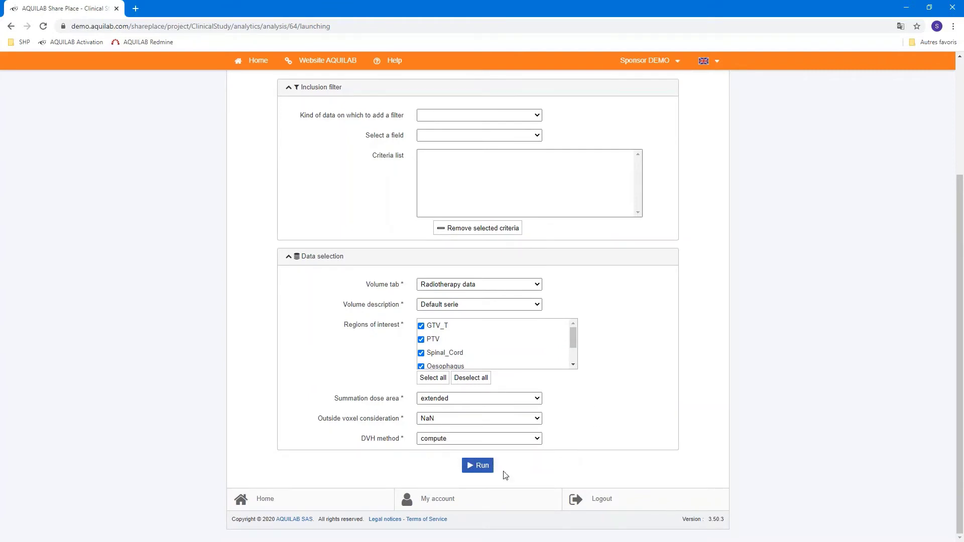
left_click(482, 466)
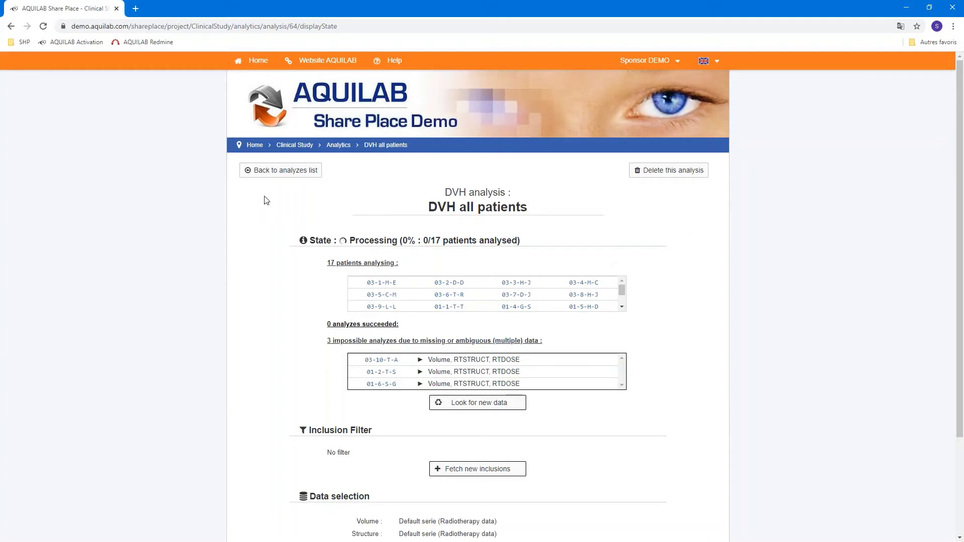
Return to the analyses list and open the finished DVH test analysis results
left_click(283, 173)
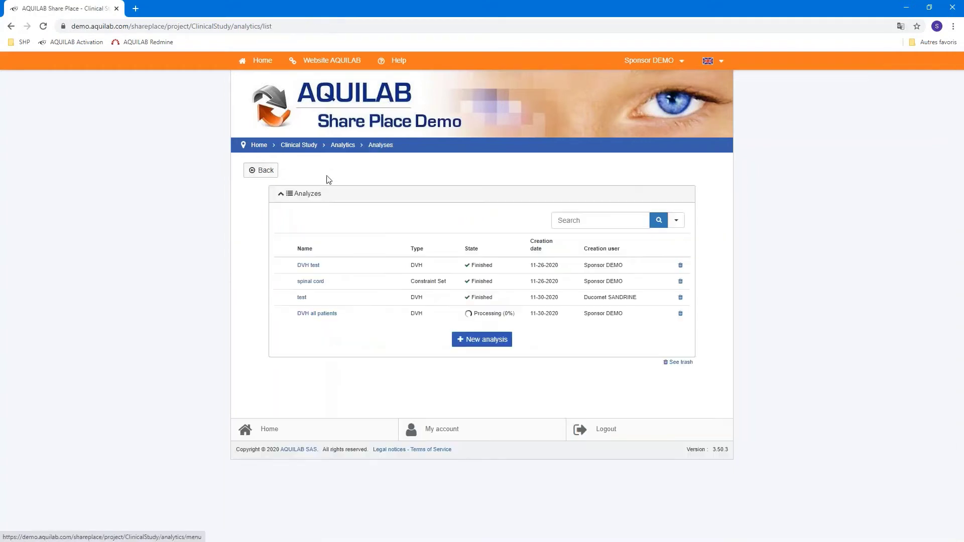
left_click(306, 266)
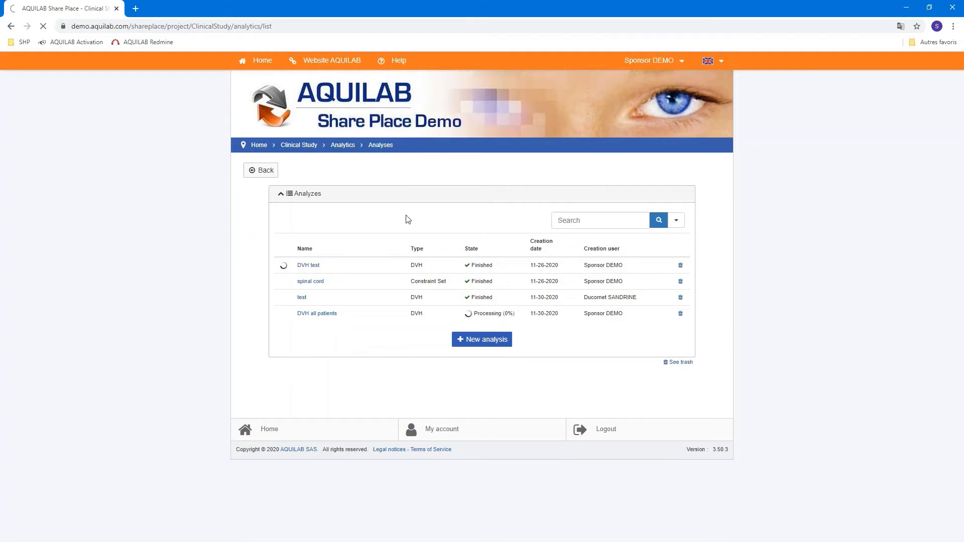
scroll(684, 238, "down", 1)
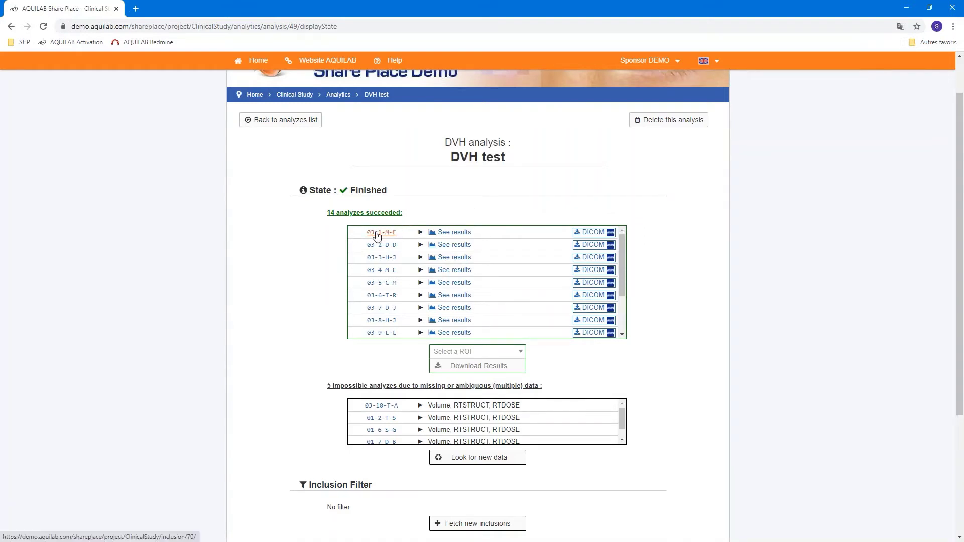
left_click(454, 232)
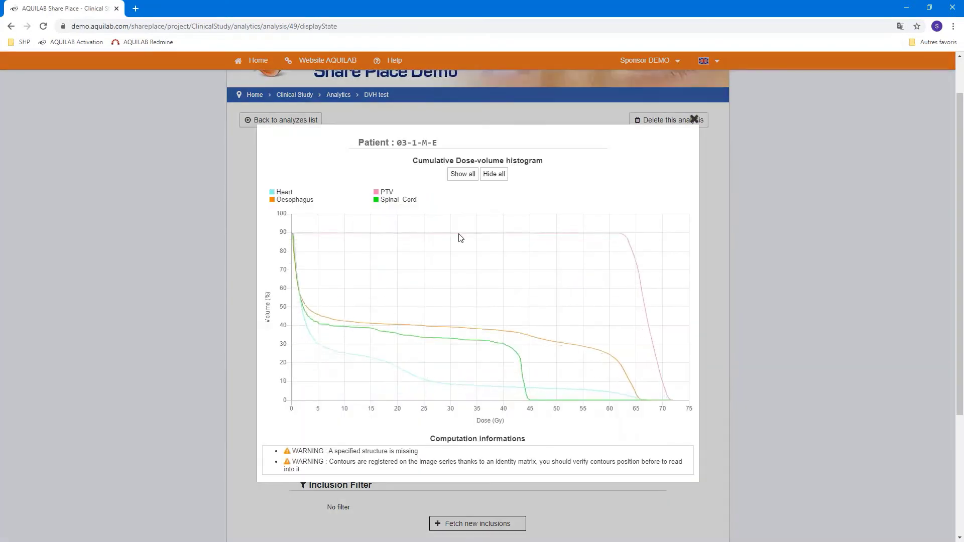
left_click(464, 176)
left_click(499, 176)
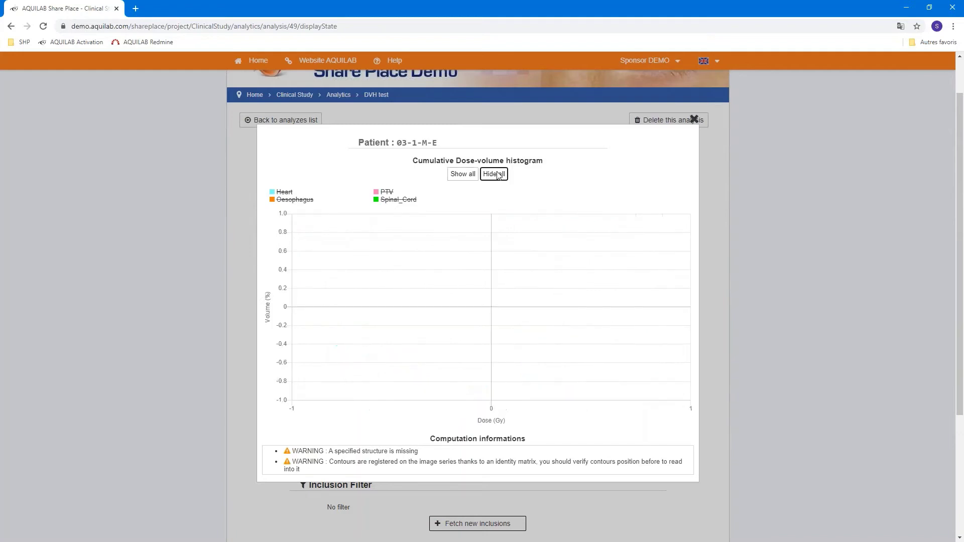
left_click(384, 193)
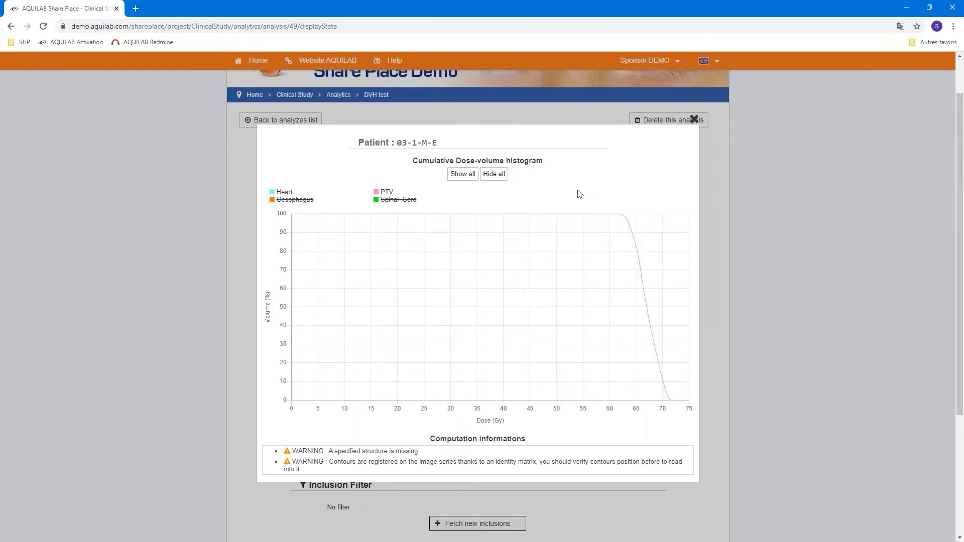
left_click(693, 119)
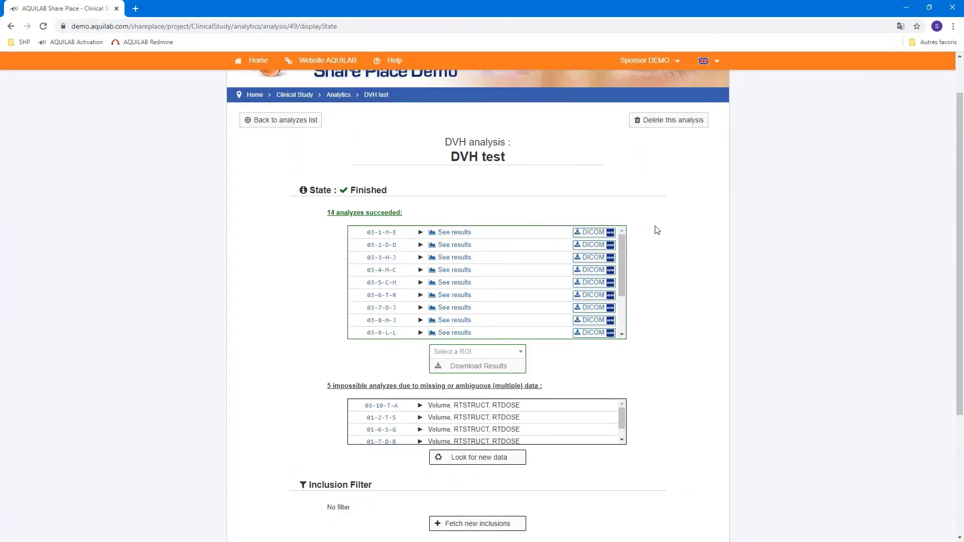
Choose PTV as the download ROI, reviewing the impossible analyses missing RTSTRUCT and RTDOSE data
scroll(673, 225, "down", 2)
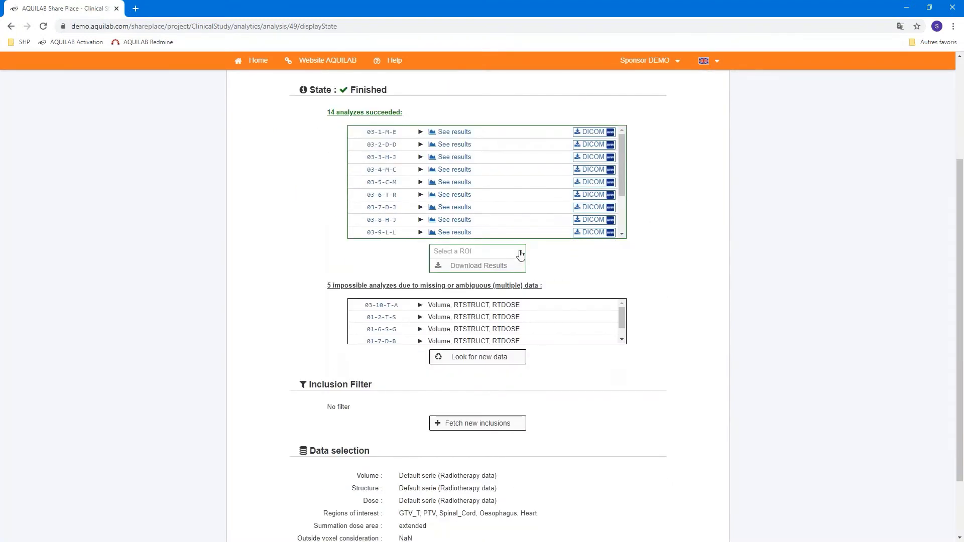
left_click(521, 251)
left_click(464, 294)
left_click_drag(336, 287, 430, 290)
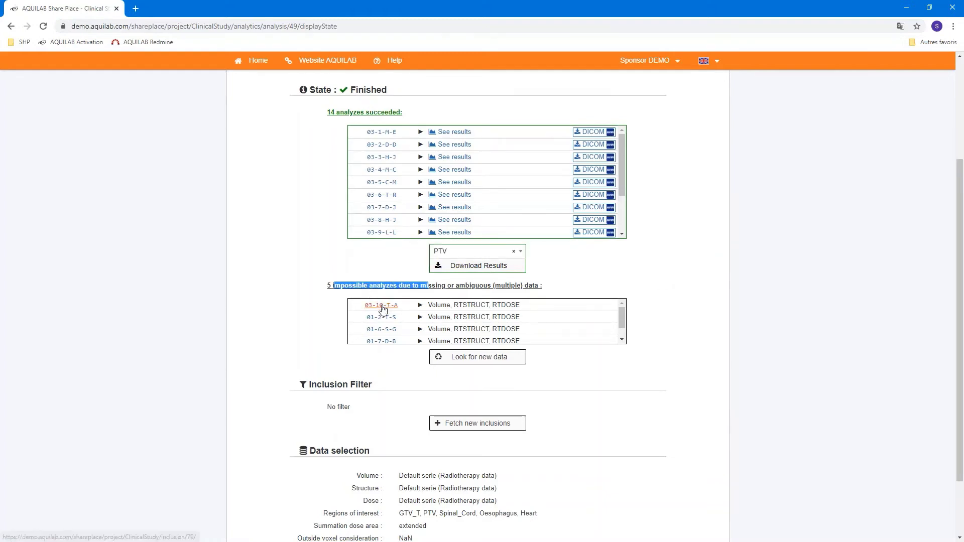
left_click_drag(447, 305, 538, 311)
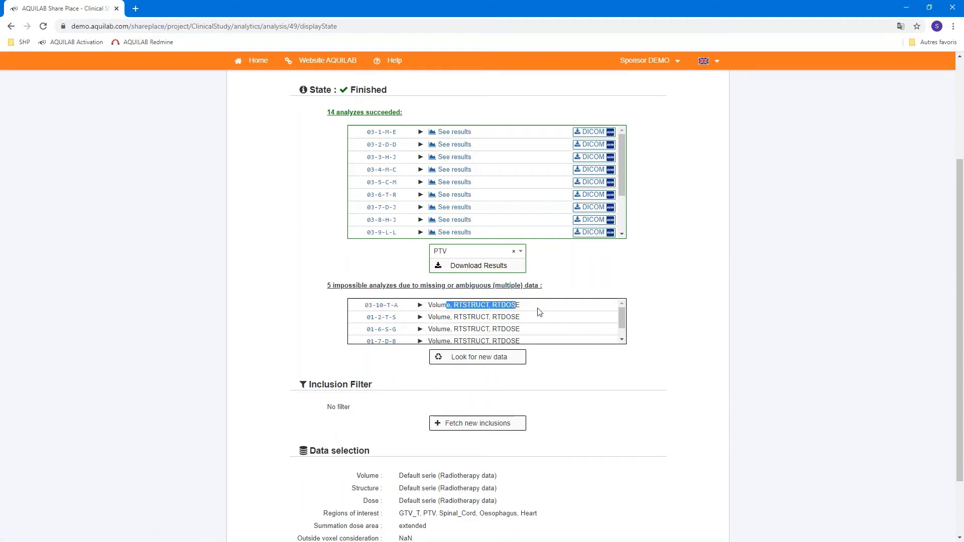
left_click(695, 284)
scroll(631, 413, "down", 1)
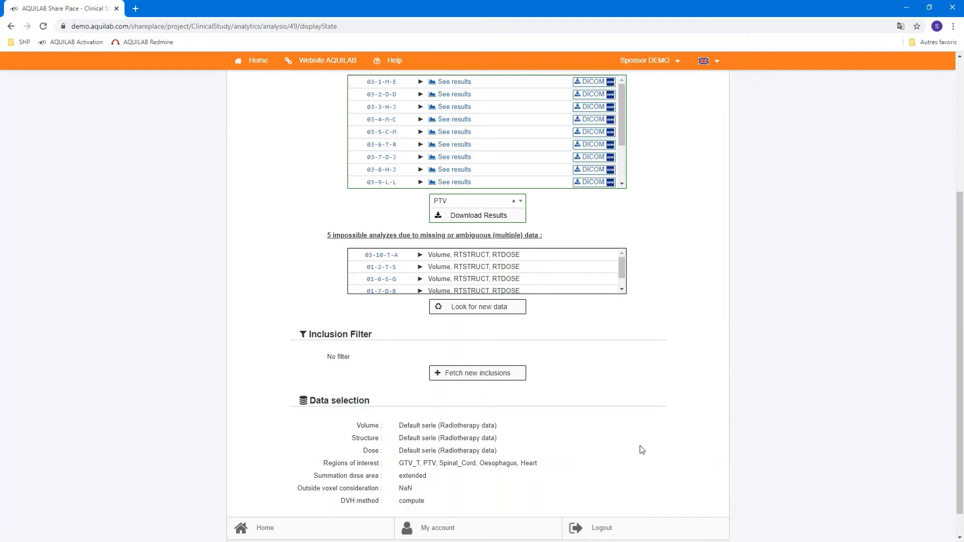
scroll(697, 445, "up", 4)
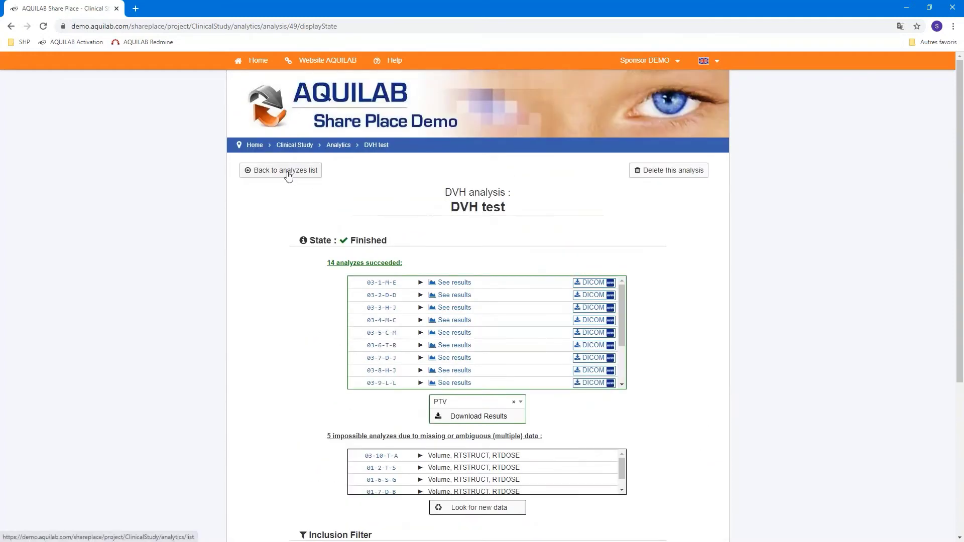
Go back from the DVH test analysis to the analyses list, then to the Clinical Study project menu
left_click(285, 173)
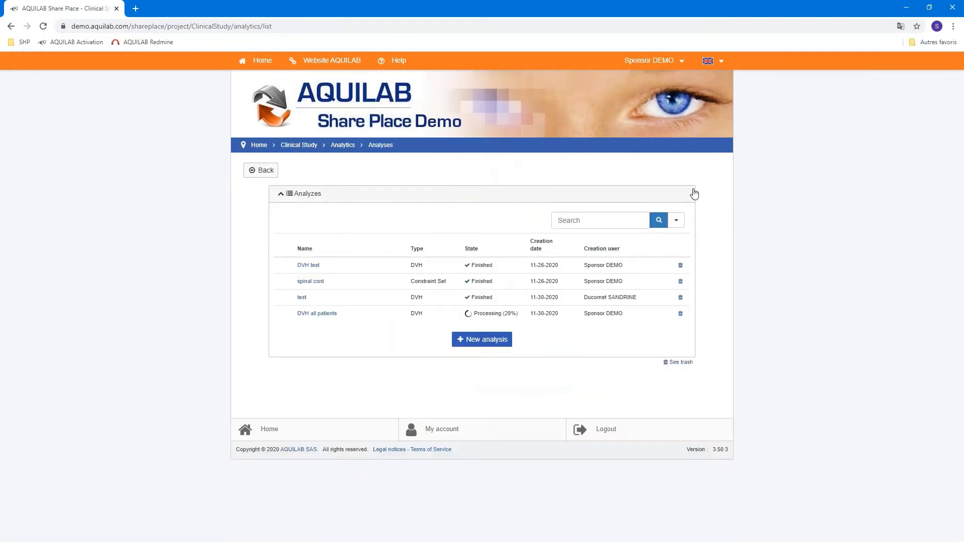
left_click(269, 171)
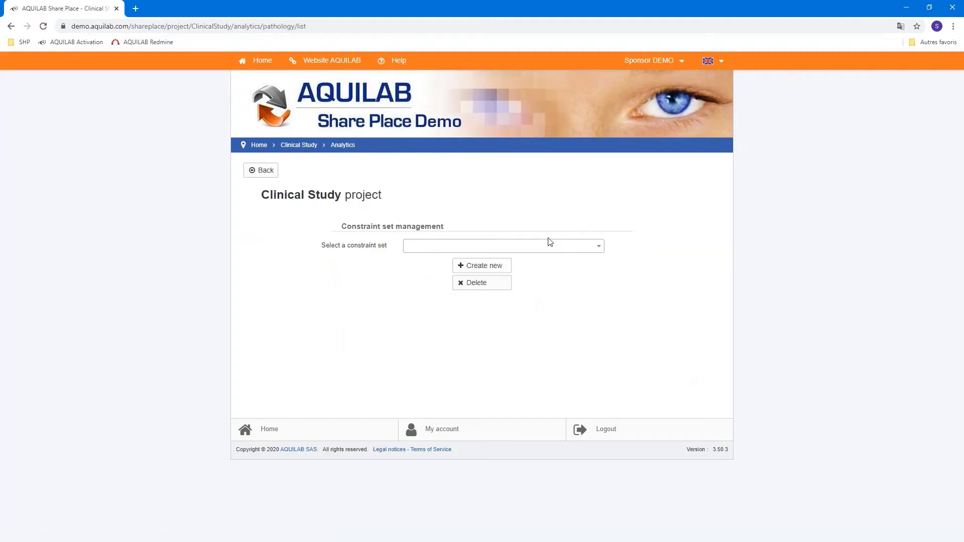
Start a new constraint set and name it 'heart', fixing the mistyped name
left_click(481, 271)
left_click(412, 216)
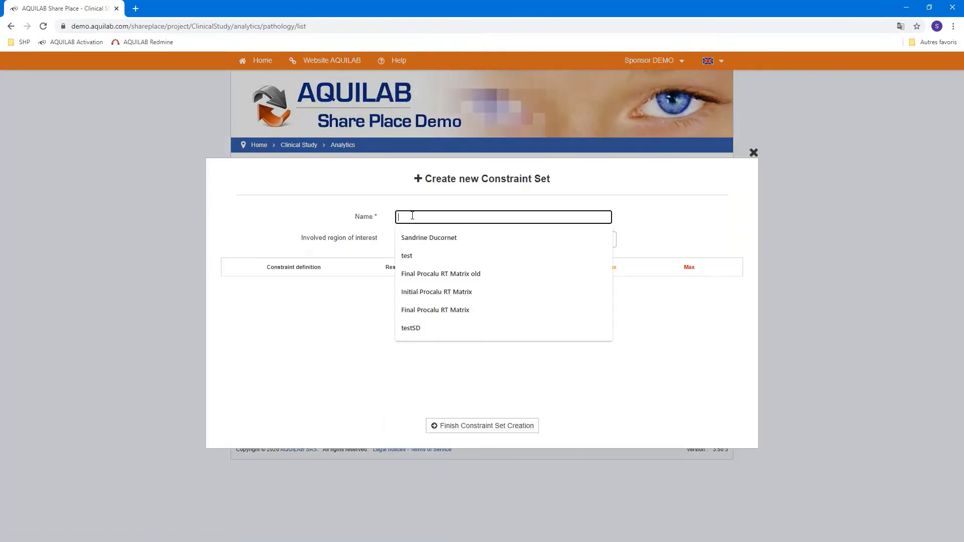
type("heral")
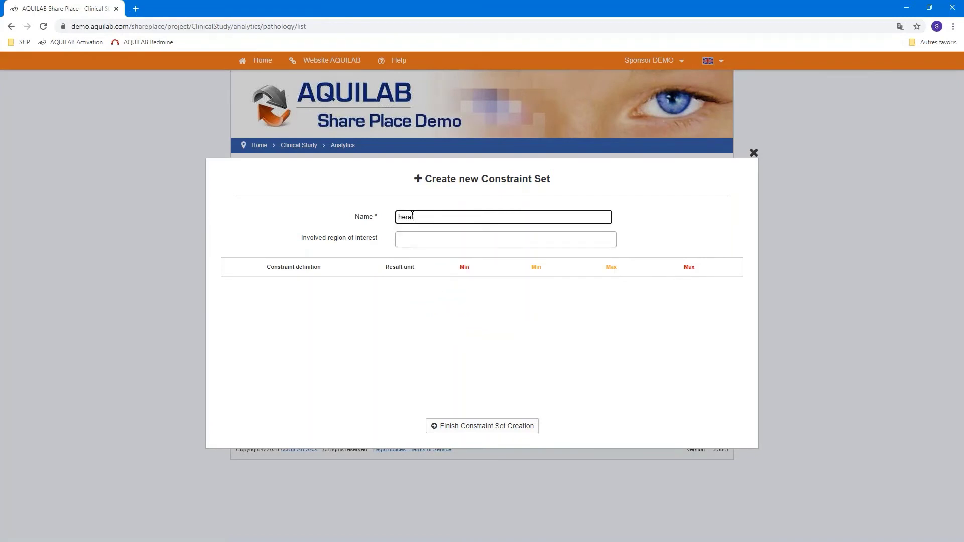
double_click(412, 217)
type("heart")
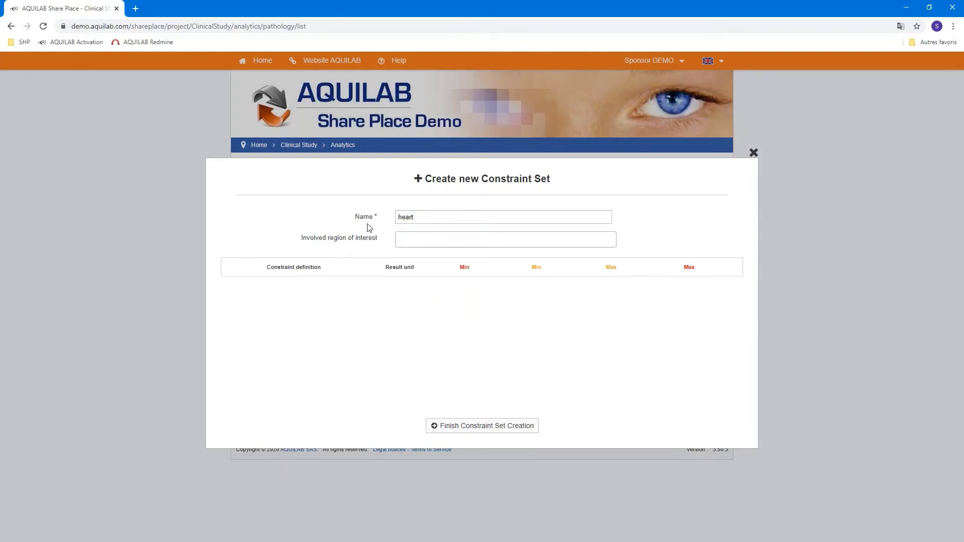
Choose Heart as the set's only involved region of interest
left_click(413, 240)
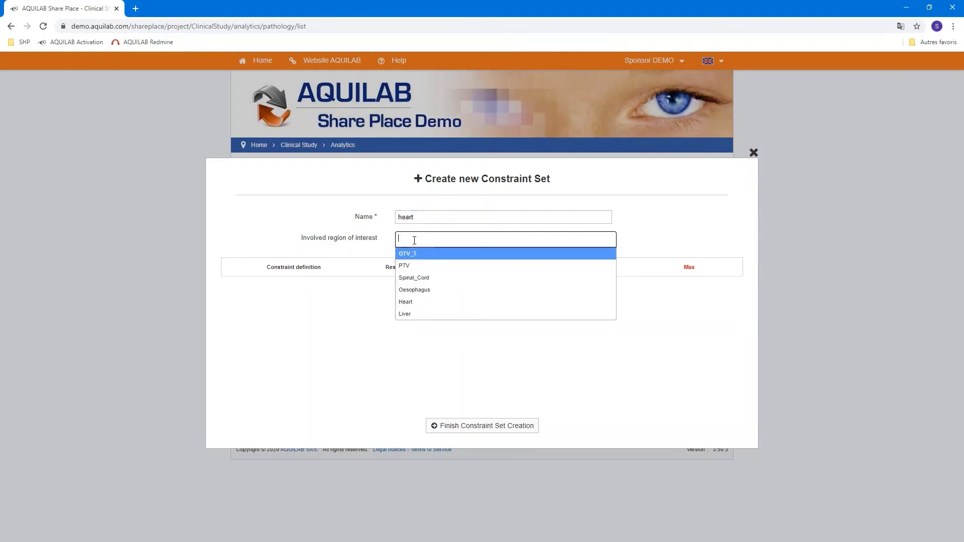
left_click(409, 303)
left_click(446, 241)
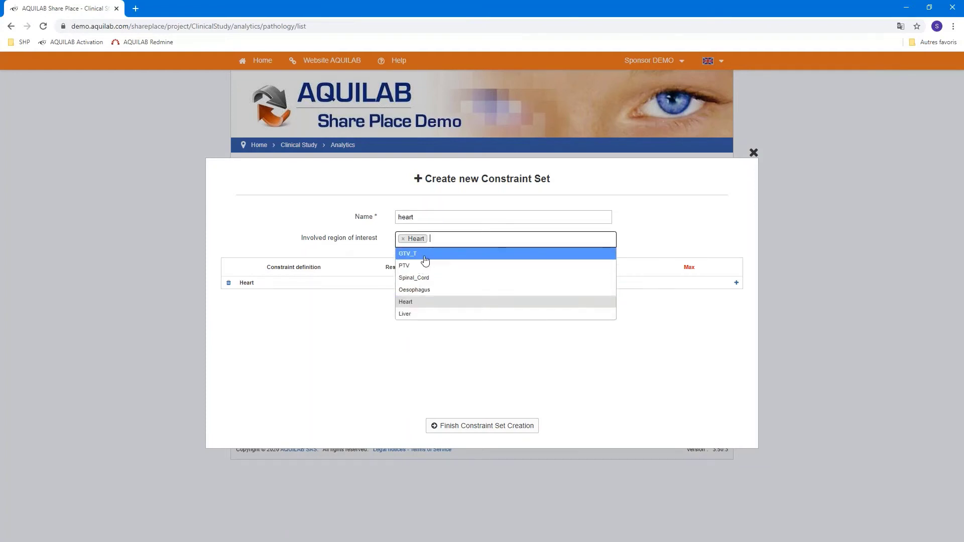
left_click(674, 218)
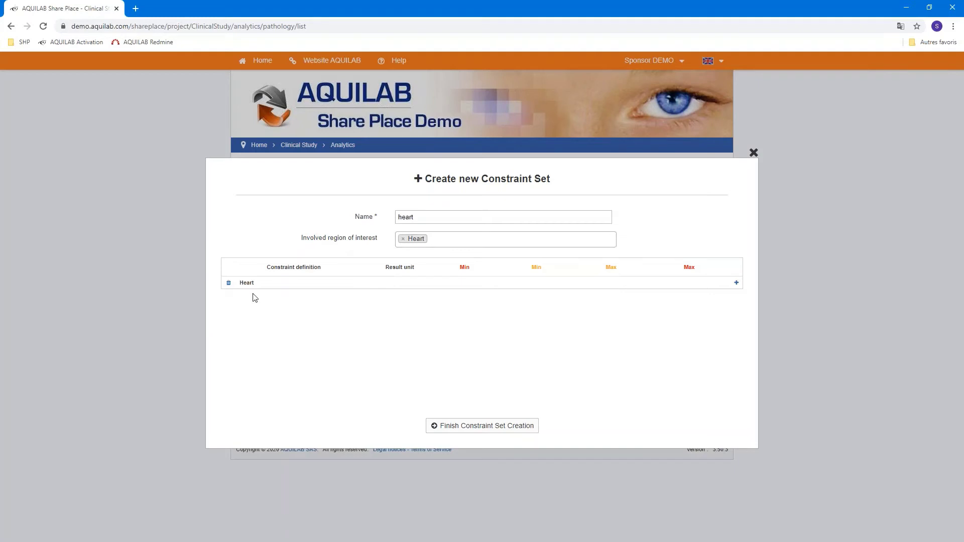
Add a Heart constraint row of type Volume (Vx)
left_click(737, 285)
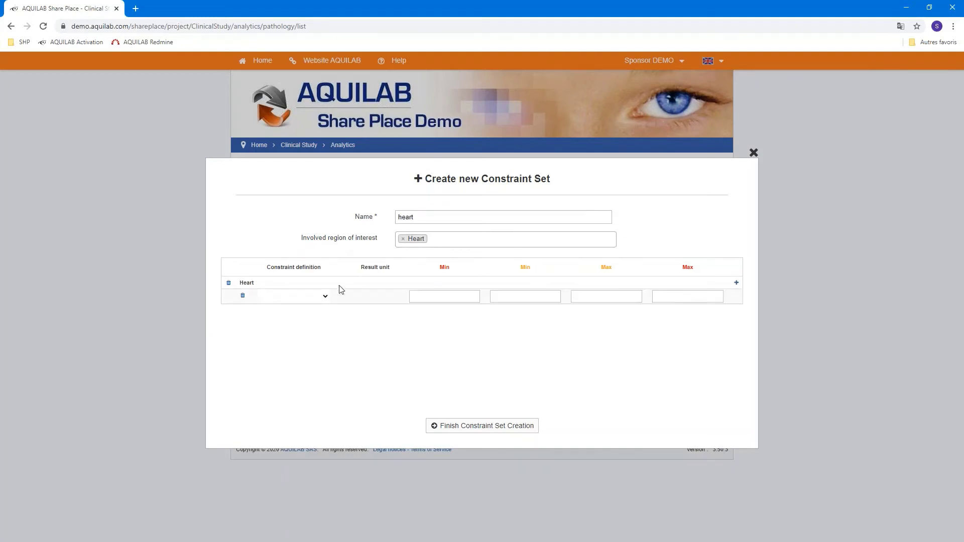
left_click(325, 297)
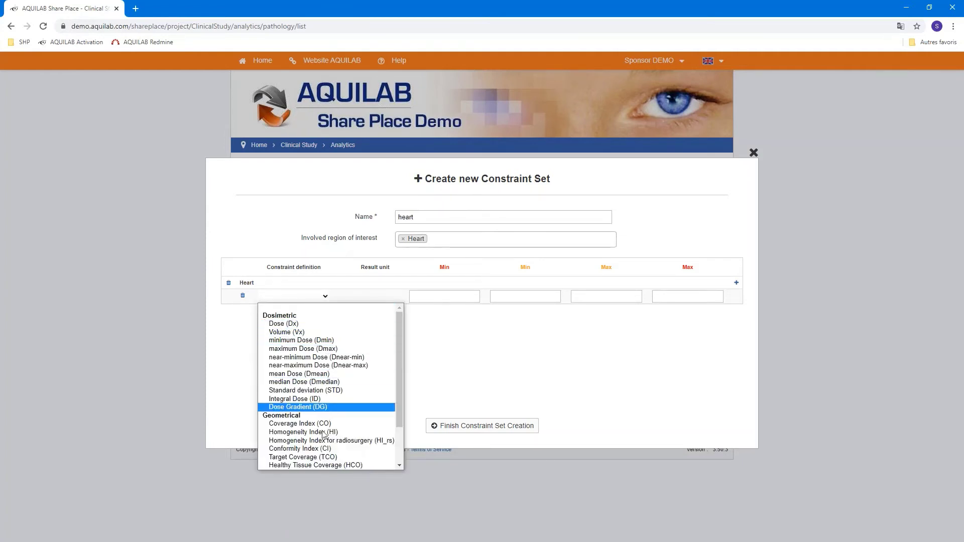
scroll(322, 427, "down", 2)
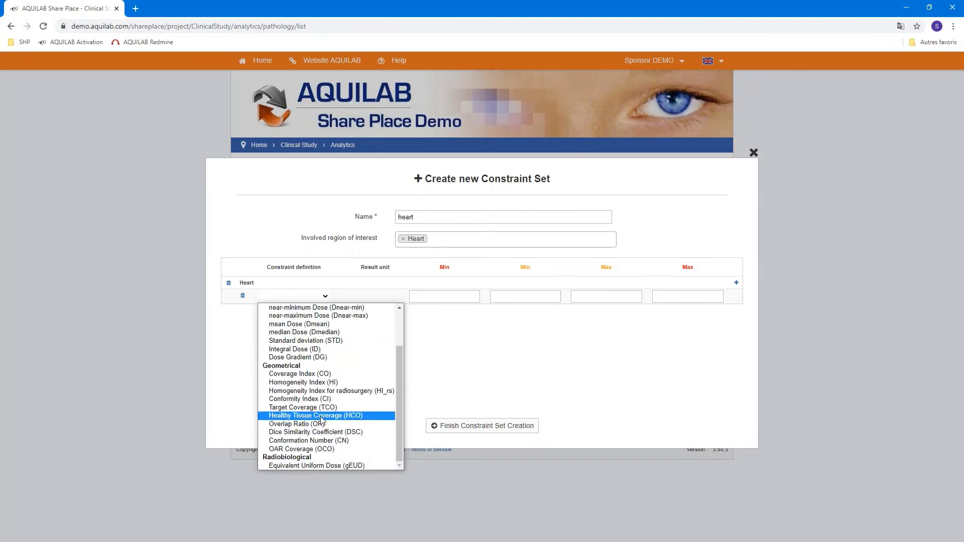
scroll(322, 419, "up", 2)
left_click(305, 332)
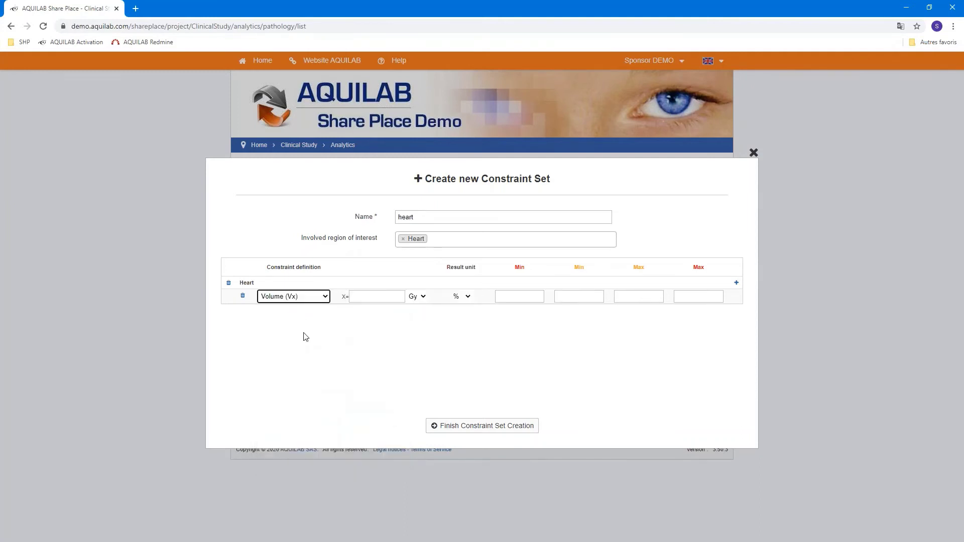
Set the Vx constraint to 40 Gy, result in %, with Max limits 30 and 35
left_click(370, 298)
key("Tab")
left_click(469, 297)
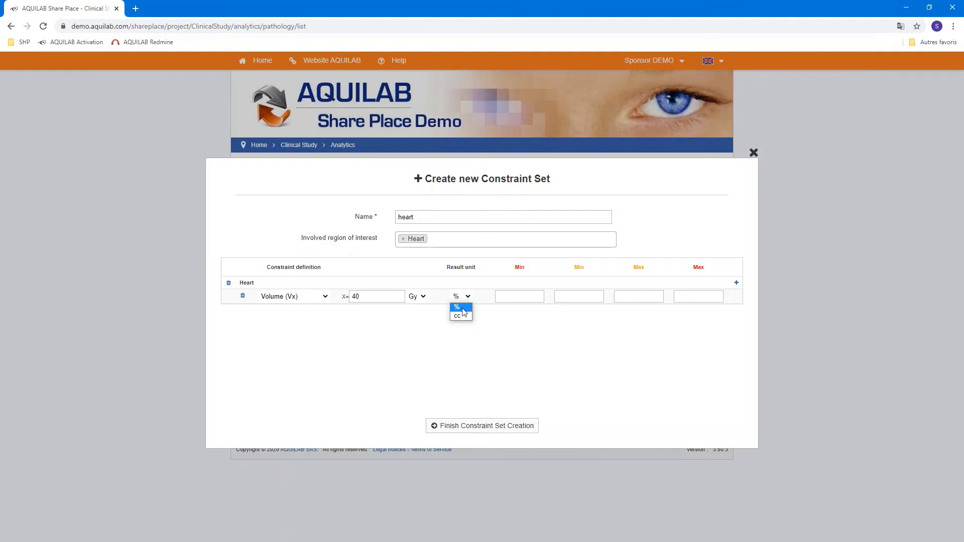
left_click(505, 336)
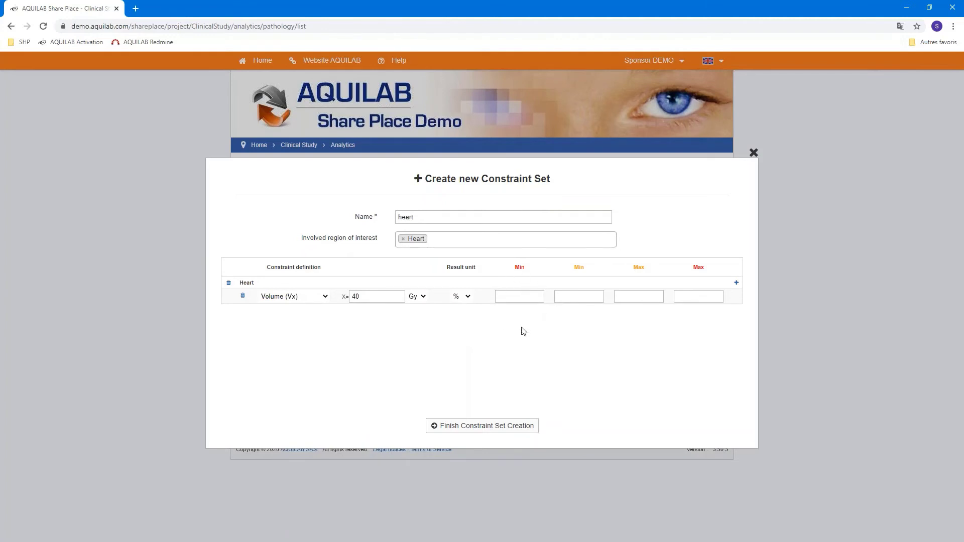
left_click(646, 296)
key("Tab")
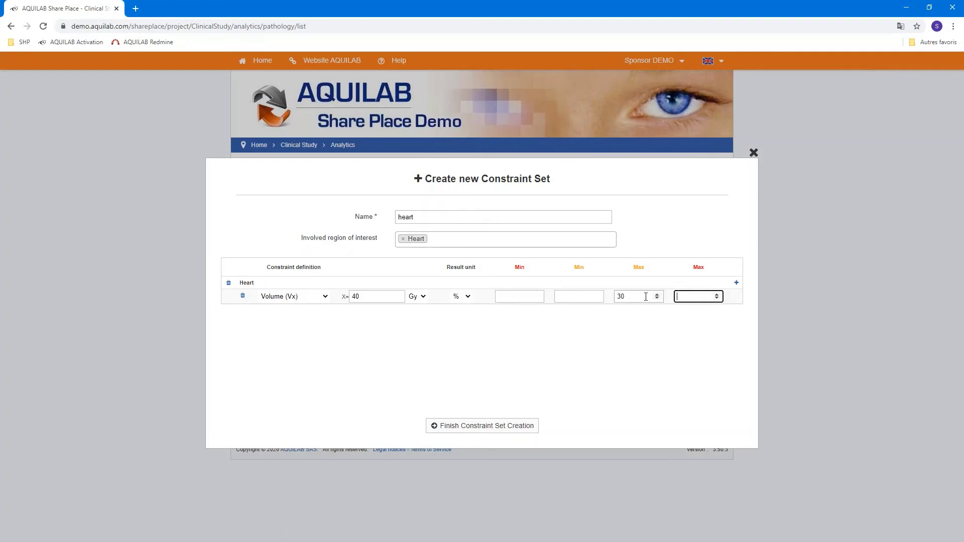
type("35")
key("Tab")
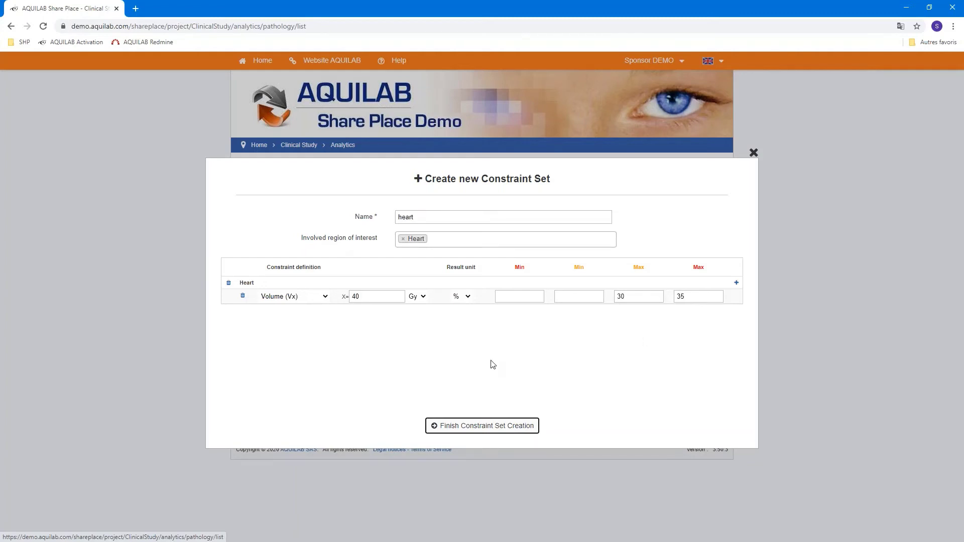
Add four extra empty constraint rows, then delete them again
left_click(736, 283)
left_click(736, 284)
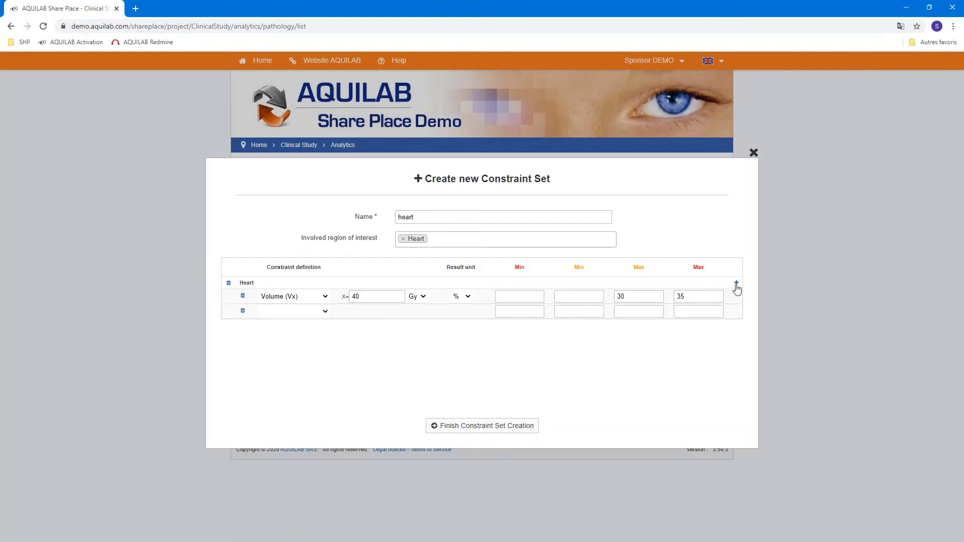
left_click(736, 284)
left_click(737, 283)
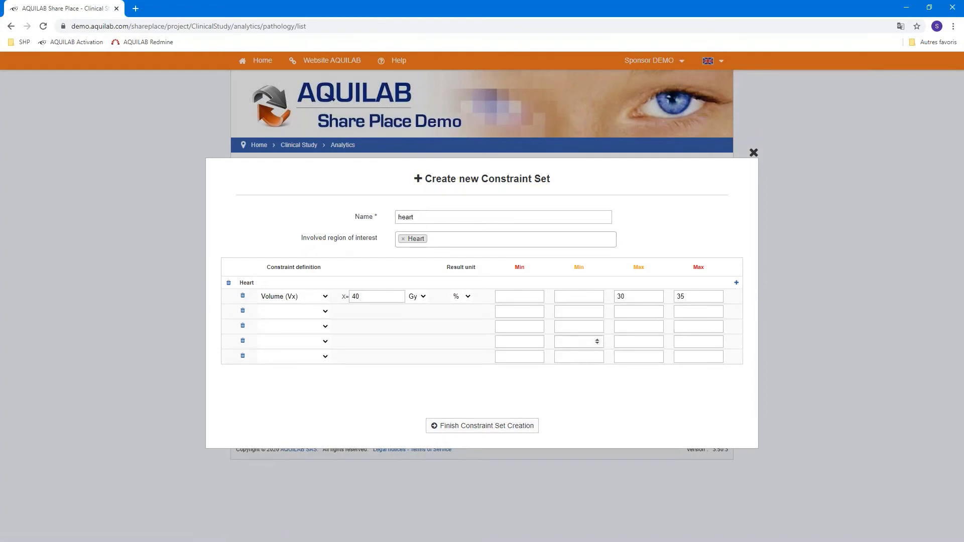
left_click(242, 311)
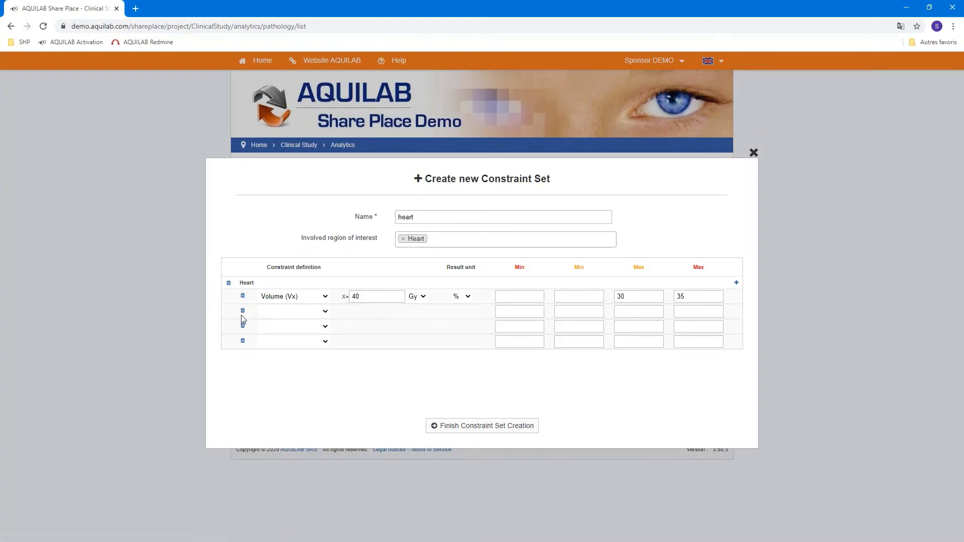
left_click(243, 312)
left_click(243, 312)
left_click(243, 312)
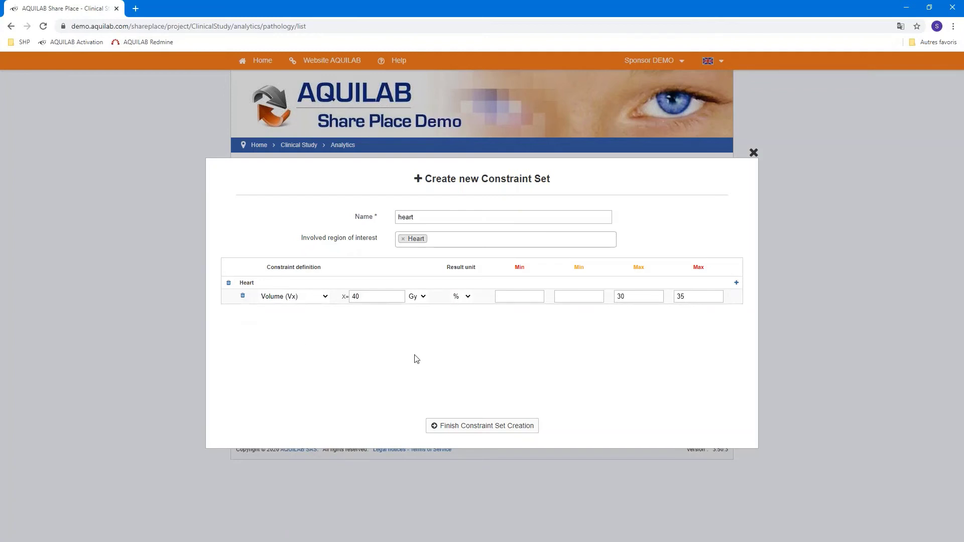
Rename the already-taken set to 'heart2', finish creating it and confirm
left_click(475, 428)
left_click(435, 212)
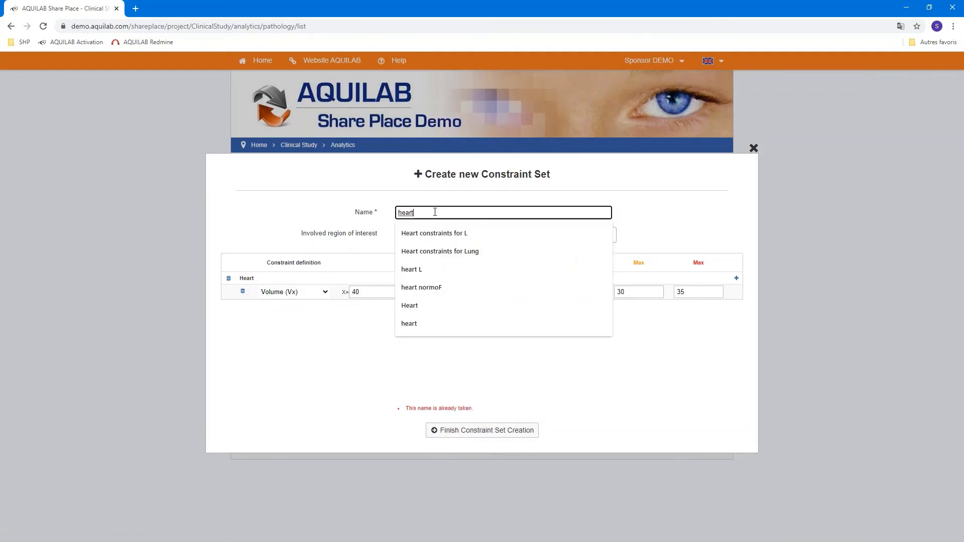
type("2")
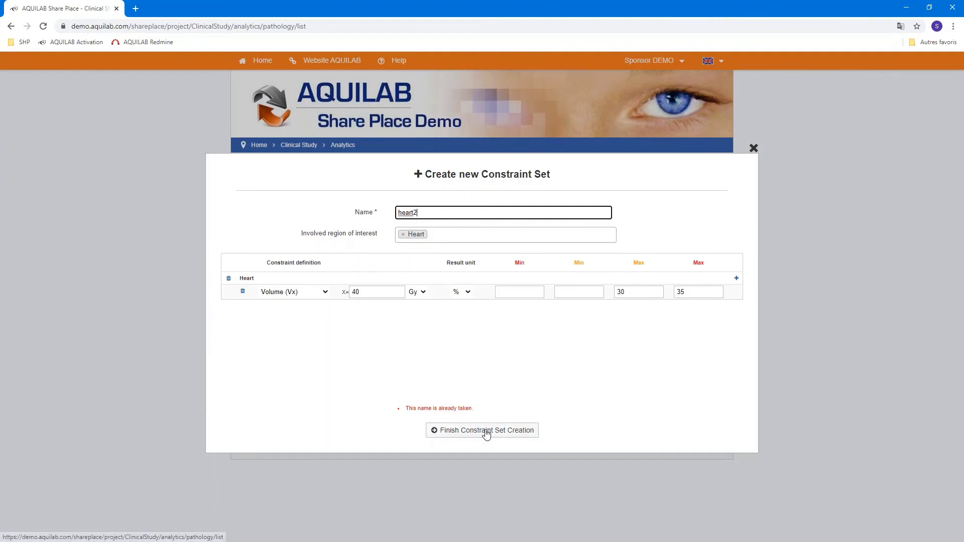
left_click(485, 432)
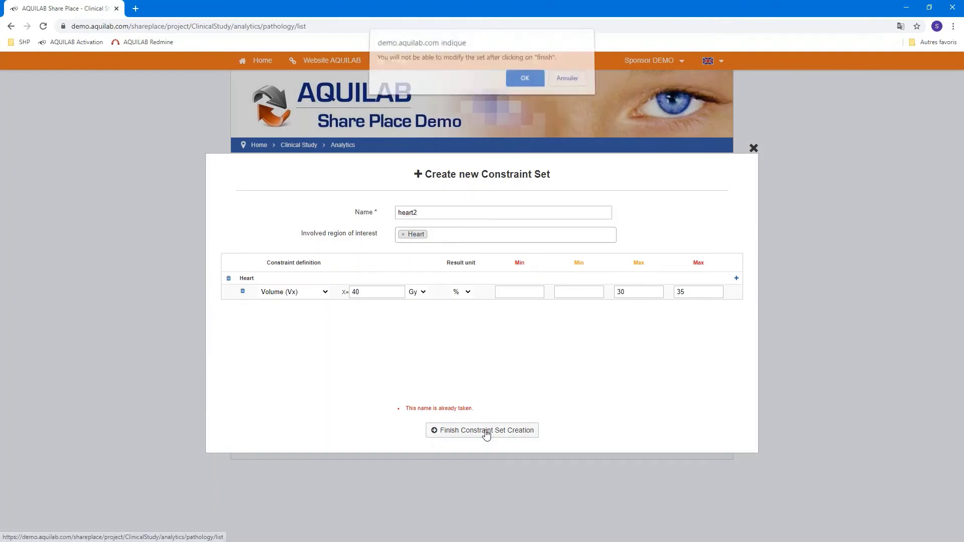
left_click(525, 83)
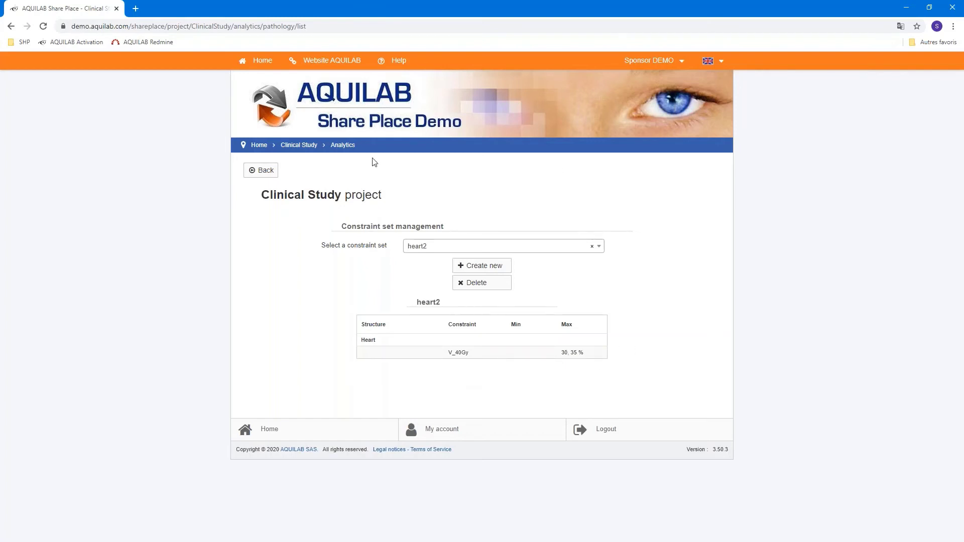
Create a new Constraint Set analysis named 'test heart' from the Analytics analyses list
left_click(256, 171)
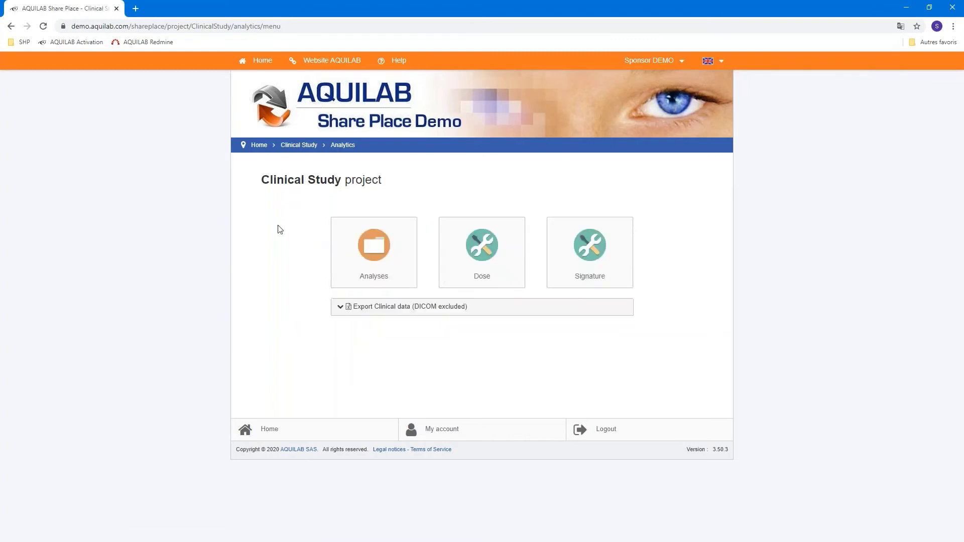
left_click(347, 256)
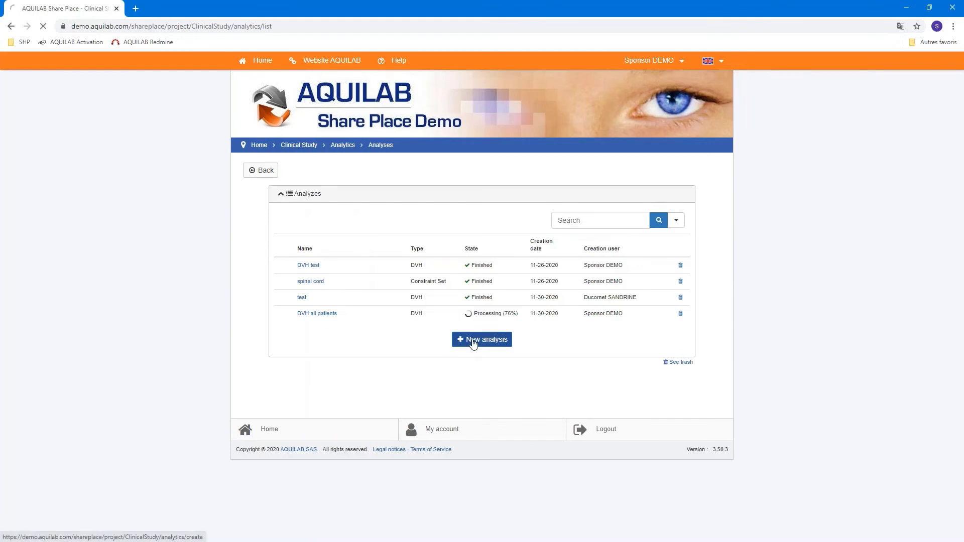
left_click(436, 222)
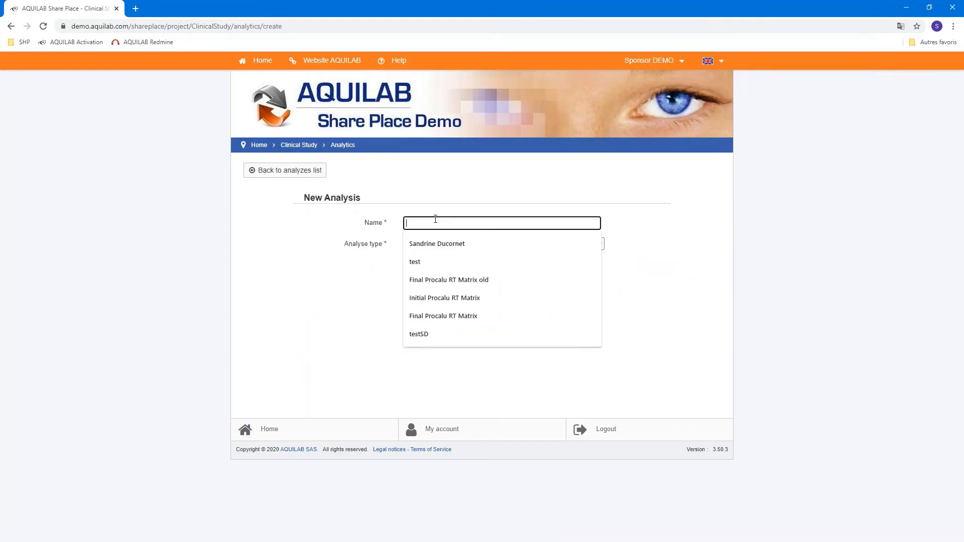
type("test ")
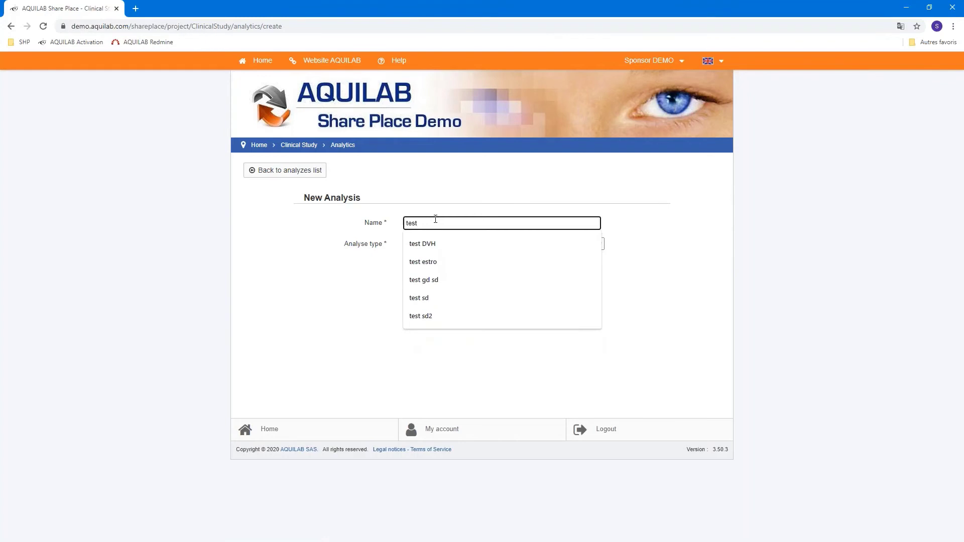
type("heart")
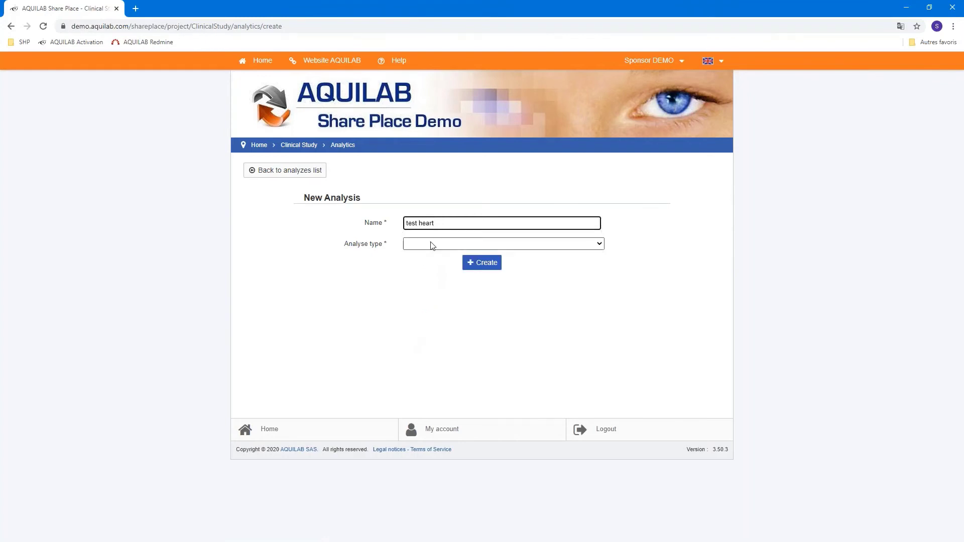
left_click(430, 243)
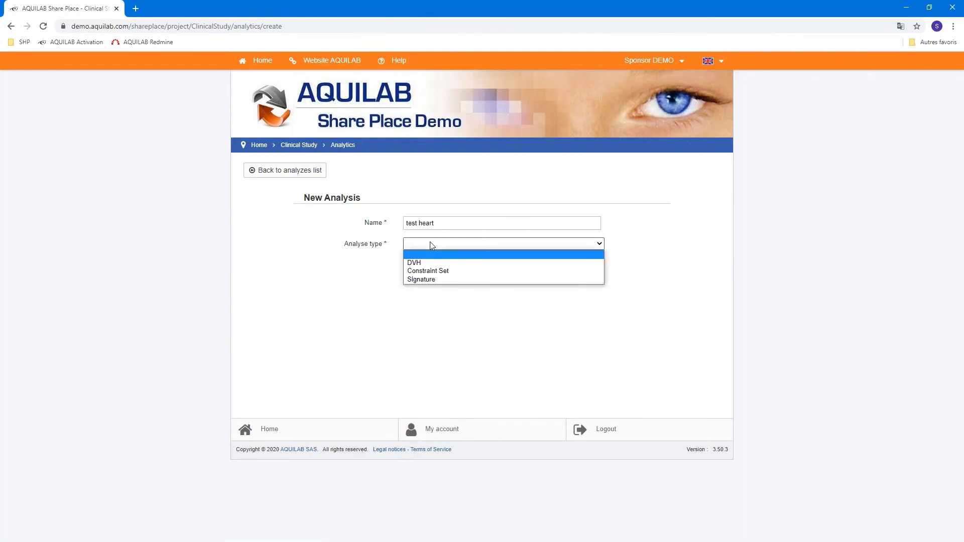
left_click(424, 274)
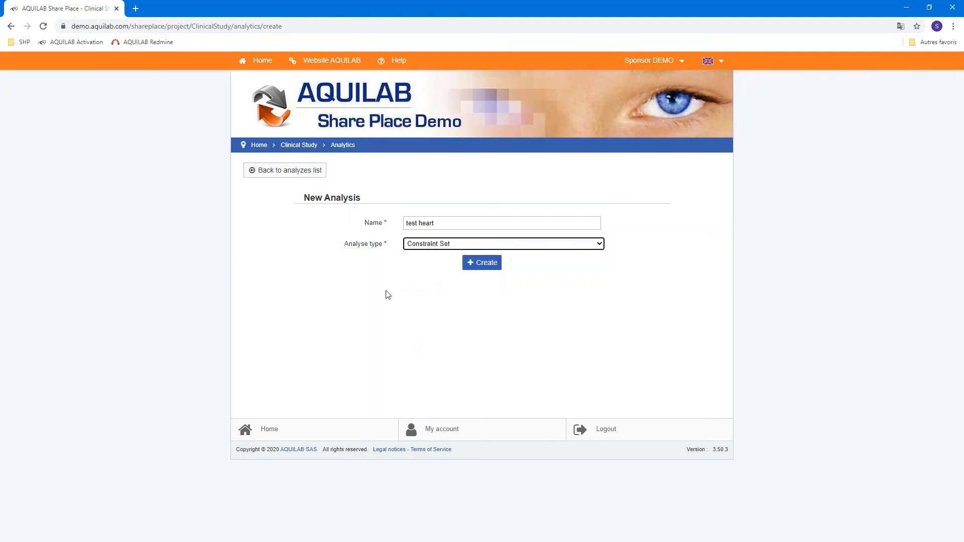
left_click(479, 268)
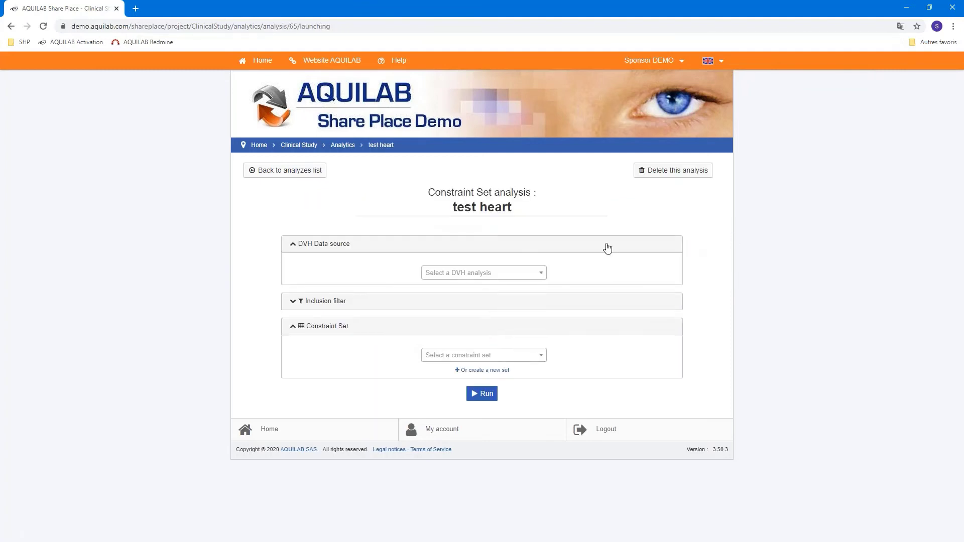
Select 'DVH test' as the analysis's DVH data source
left_click(542, 274)
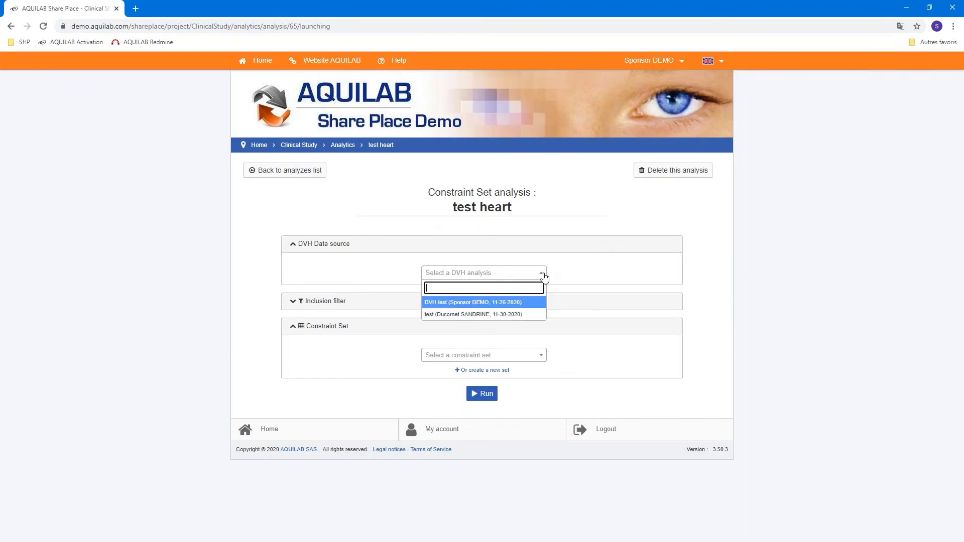
left_click(517, 303)
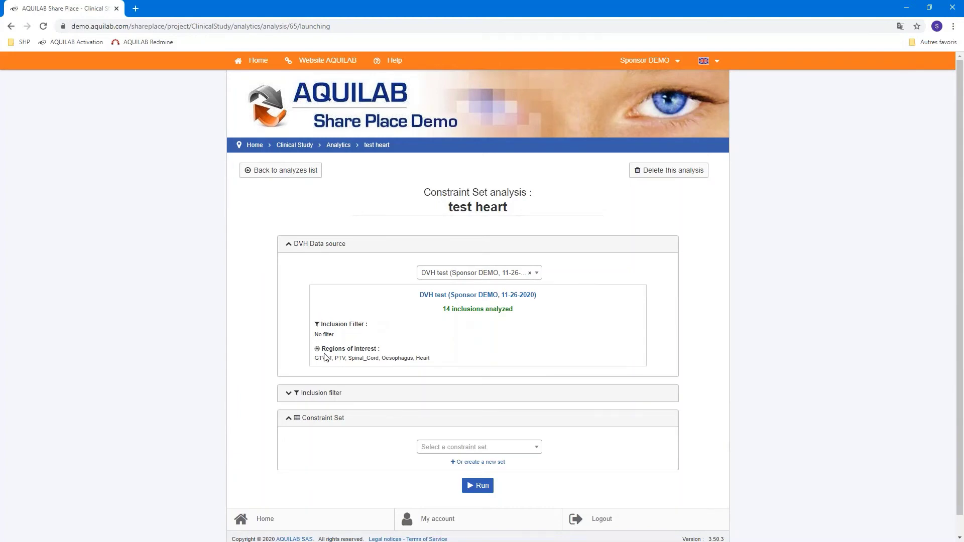
left_click_drag(325, 359, 480, 354)
left_click(480, 354)
Look at the Inclusion filter's Kind of data options, then collapse it without adding a filter
scroll(705, 329, "down", 1)
left_click(301, 393)
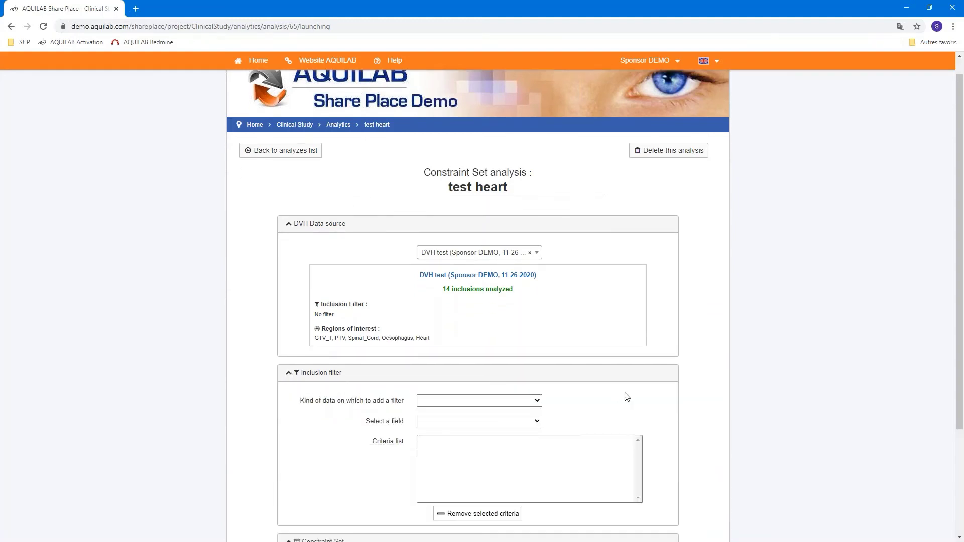
scroll(695, 376, "down", 1)
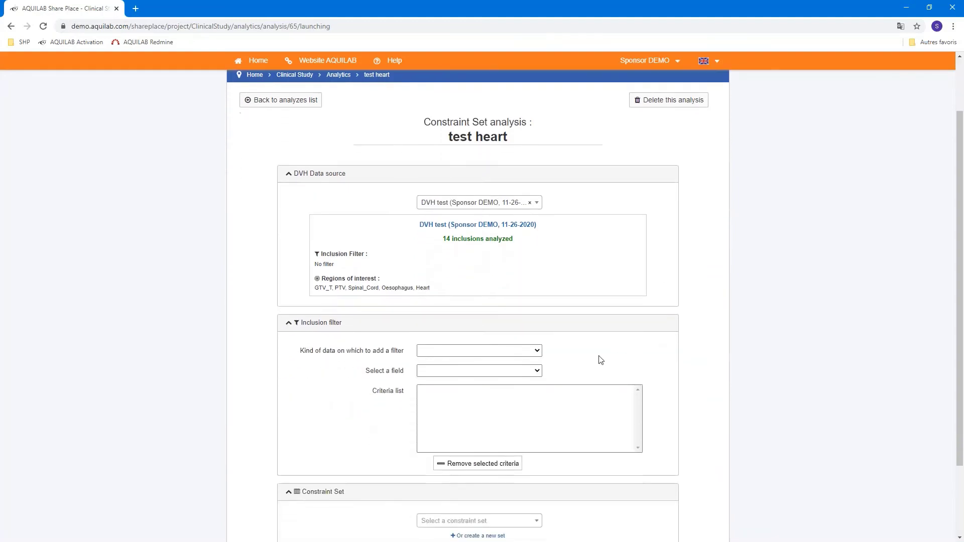
left_click(464, 350)
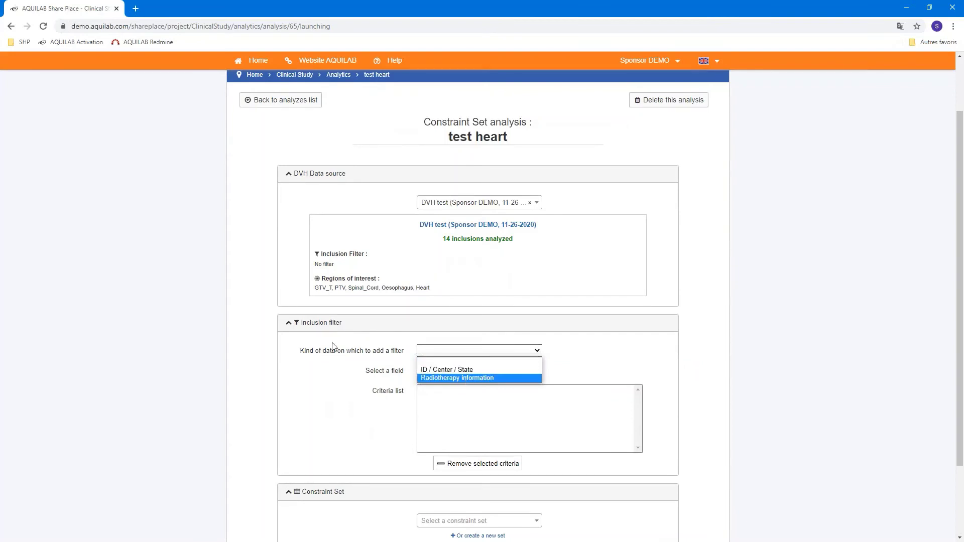
left_click(292, 327)
left_click(292, 326)
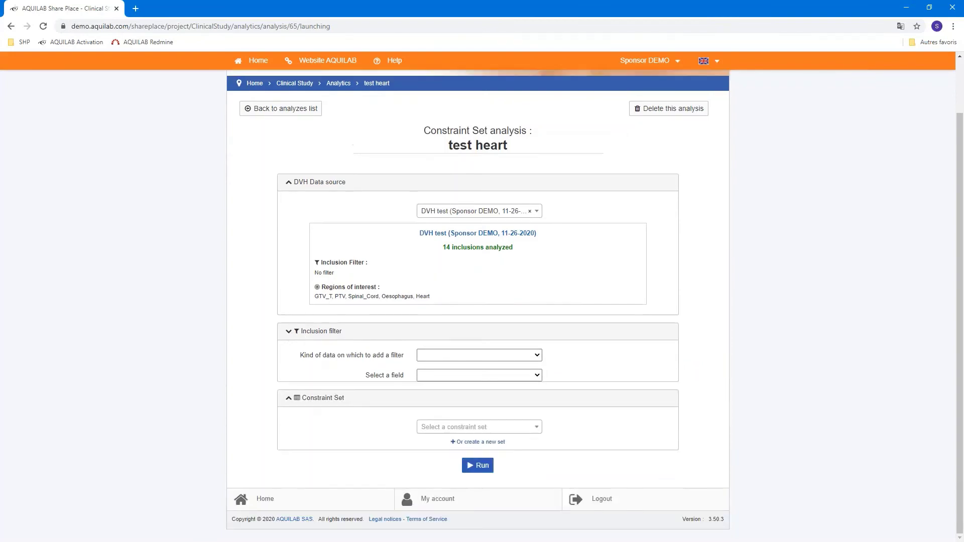
Apply the 'heart V40' constraint set and run the test heart analysis
left_click(532, 430)
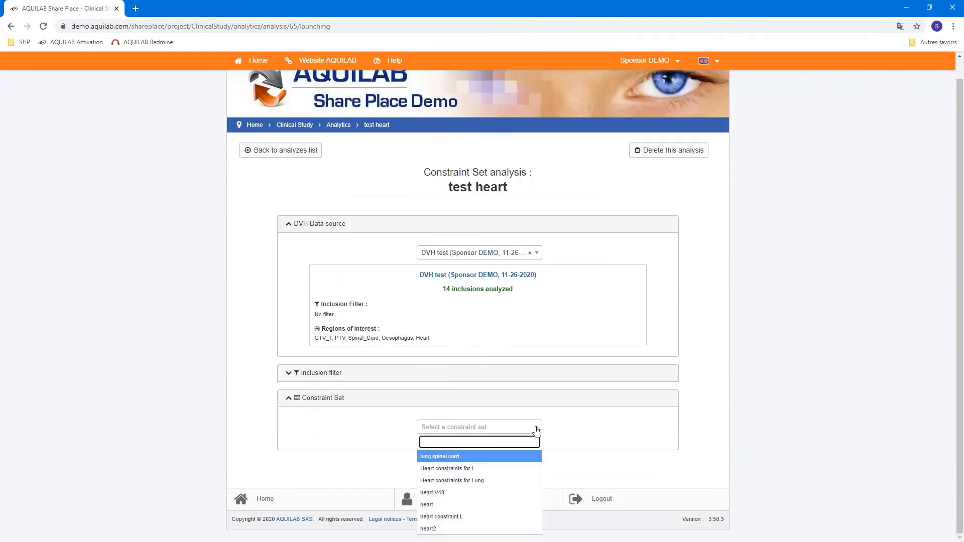
left_click(455, 496)
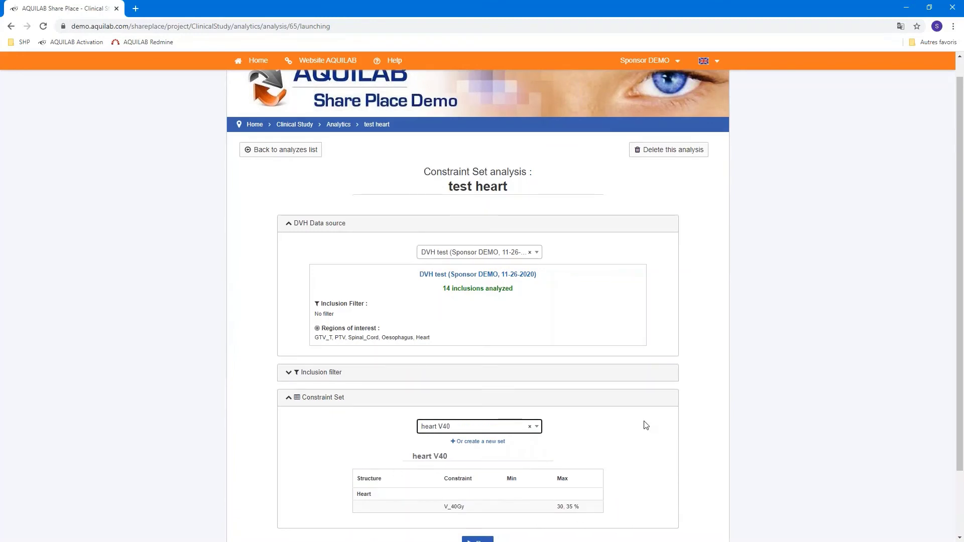
scroll(645, 424, "down", 2)
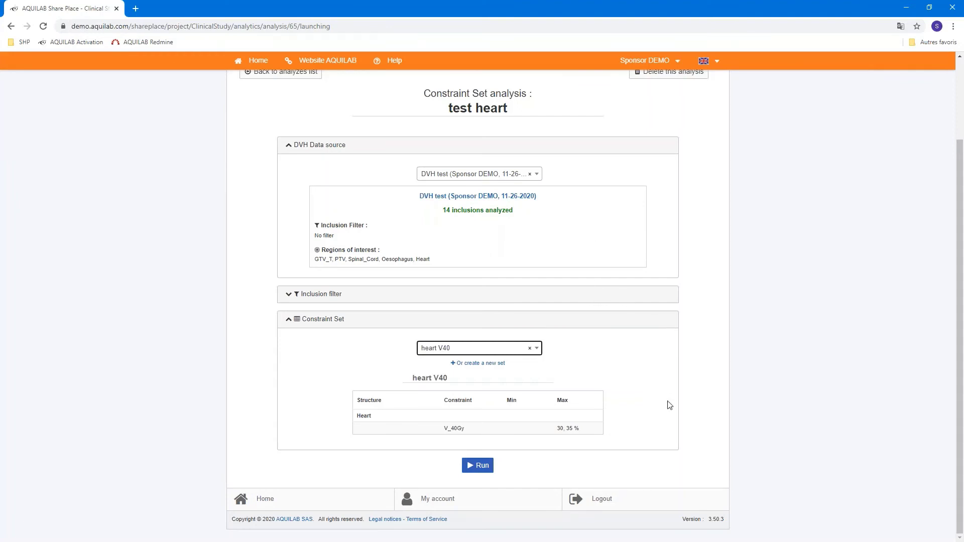
left_click(468, 465)
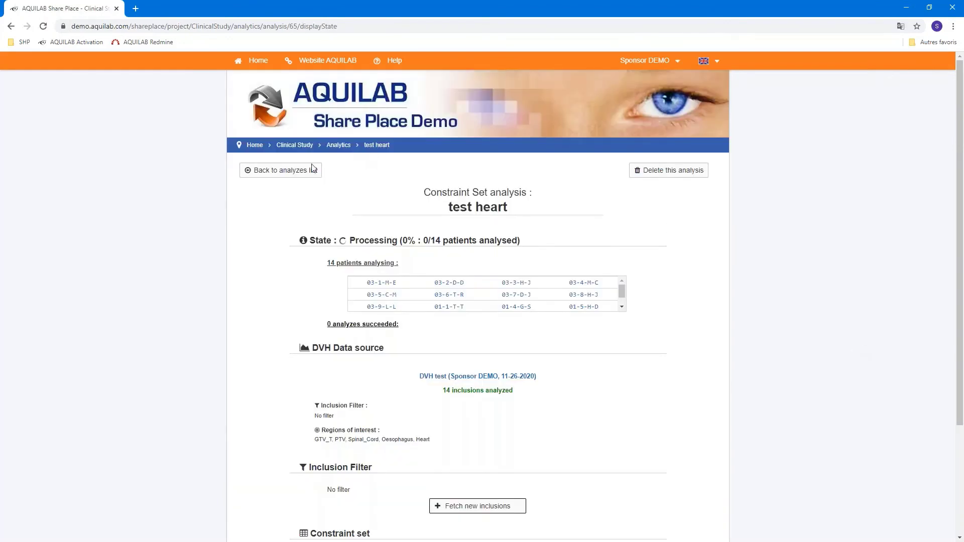
Open the finished spinal cord analysis and review its Dnear-max 40, 45 Gy constraint
left_click(301, 172)
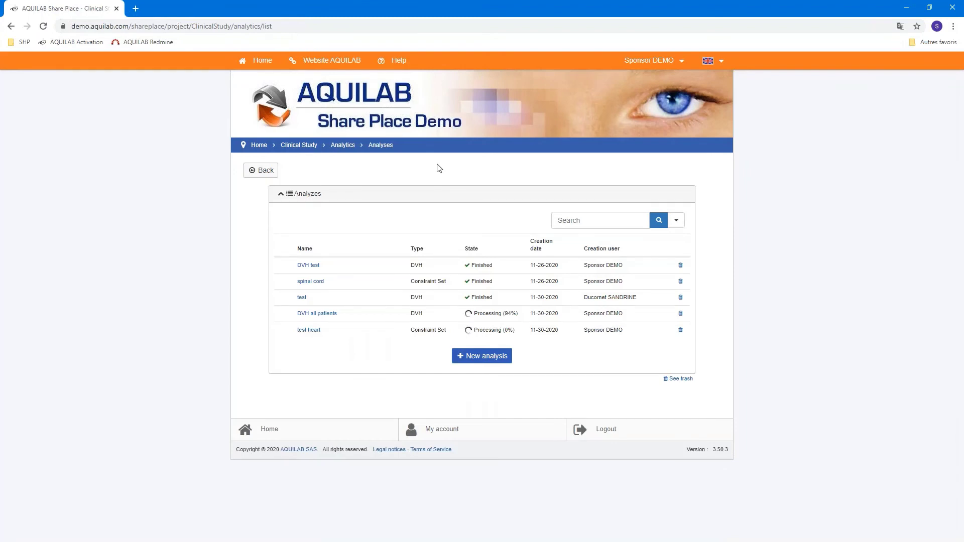
left_click(314, 286)
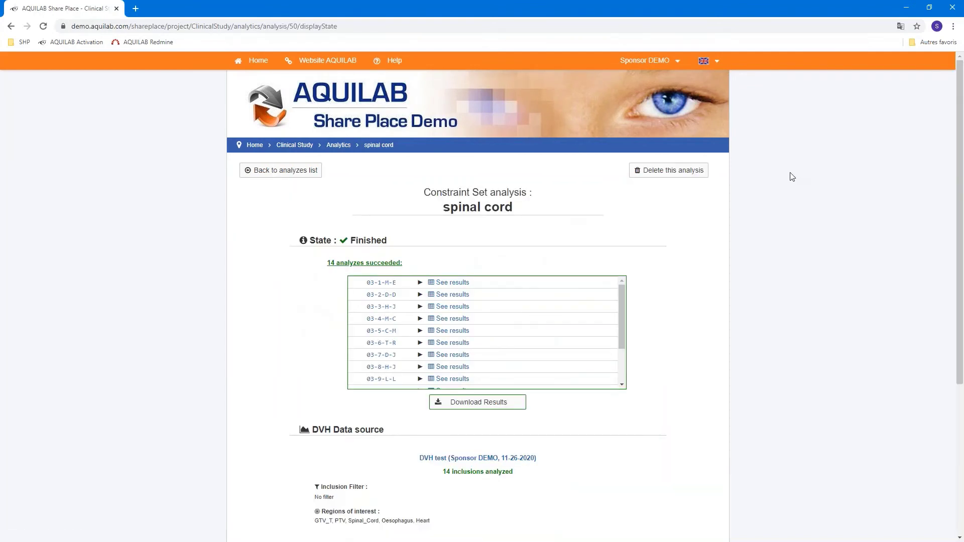
scroll(679, 220, "down", 2)
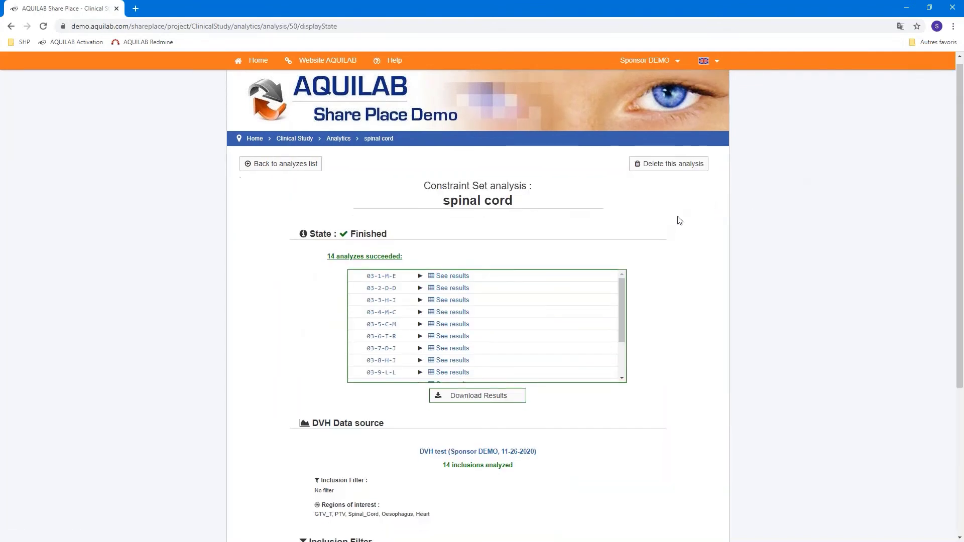
scroll(691, 229, "down", 2)
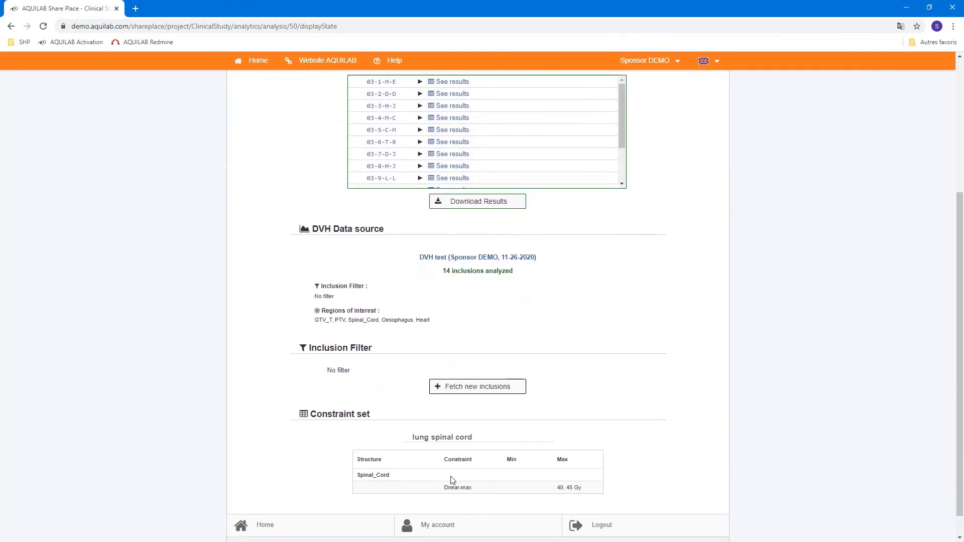
left_click_drag(445, 489, 490, 494)
left_click(490, 494)
left_click_drag(574, 488, 595, 489)
scroll(683, 435, "up", 1)
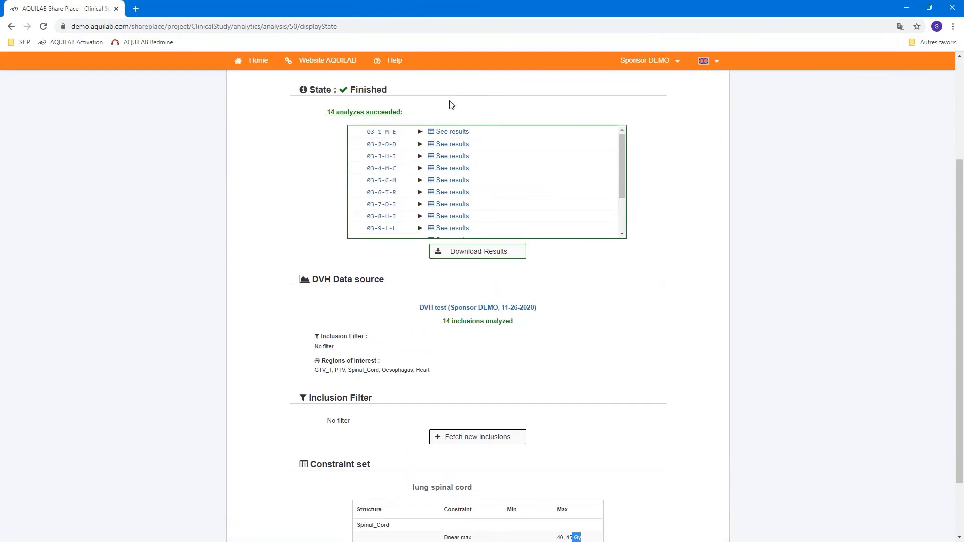
Review two patients' spinal cord results, then download all results as an .xls file
left_click(451, 132)
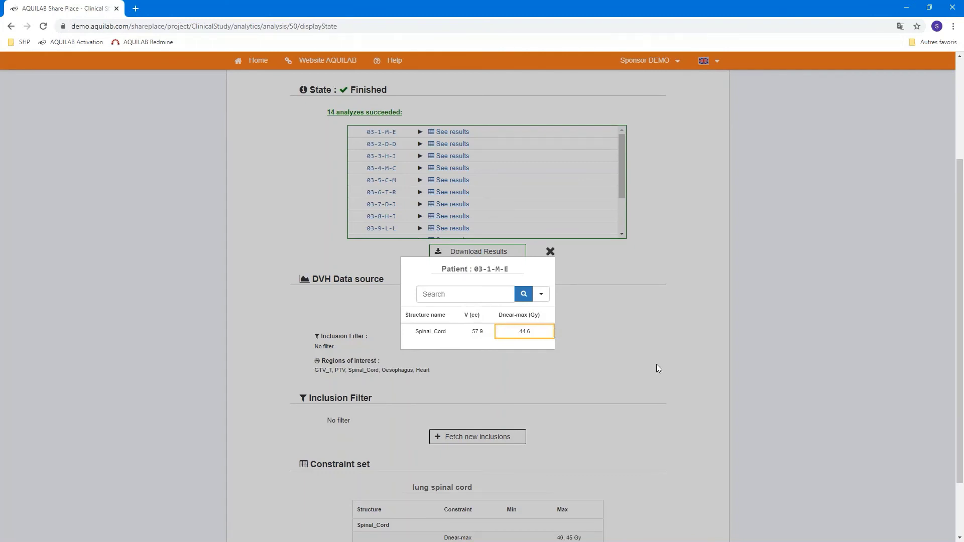
left_click(550, 252)
left_click(442, 193)
left_click(551, 252)
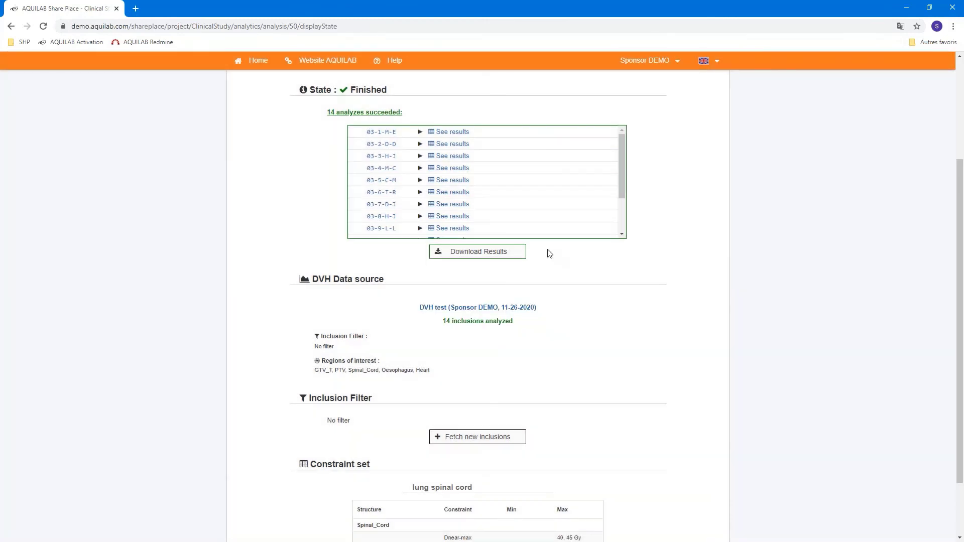
left_click(495, 255)
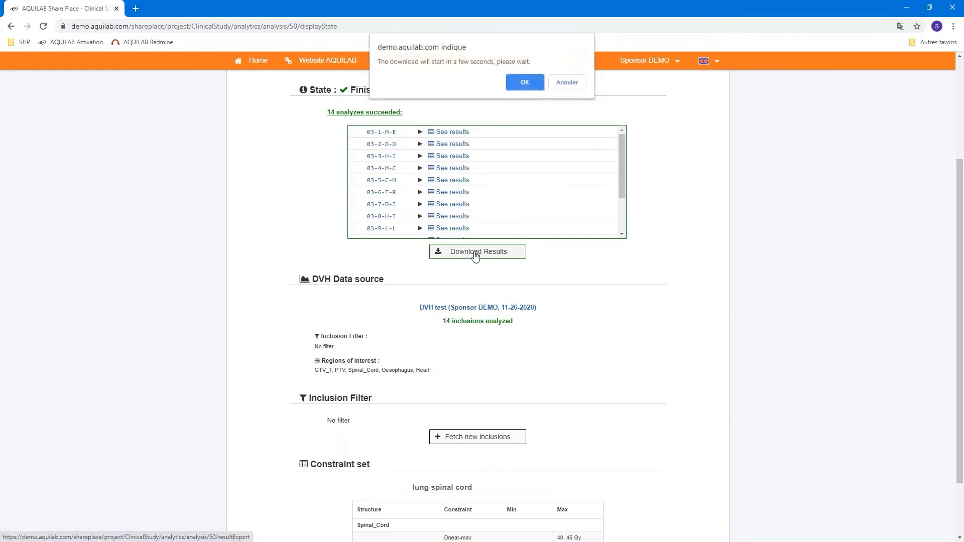
left_click(515, 86)
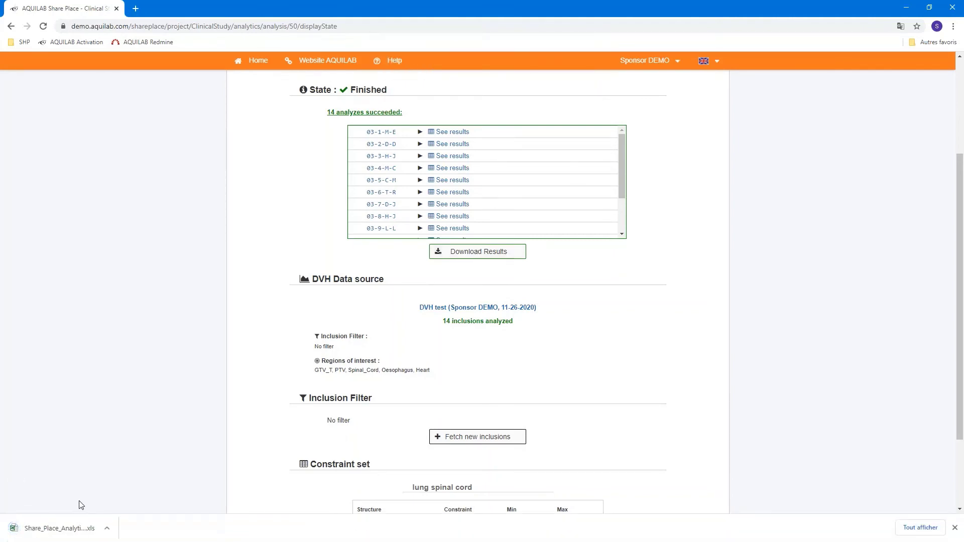
Open the downloaded results in Excel and select columns A–C (inclusion, V cc, Dnear-max), then close Excel
left_click(65, 528)
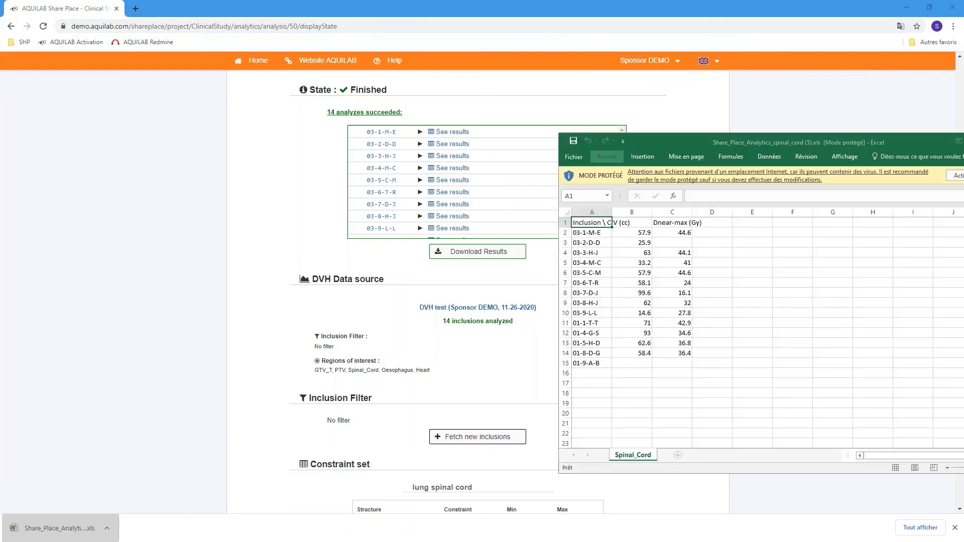
left_click_drag(836, 139, 517, 94)
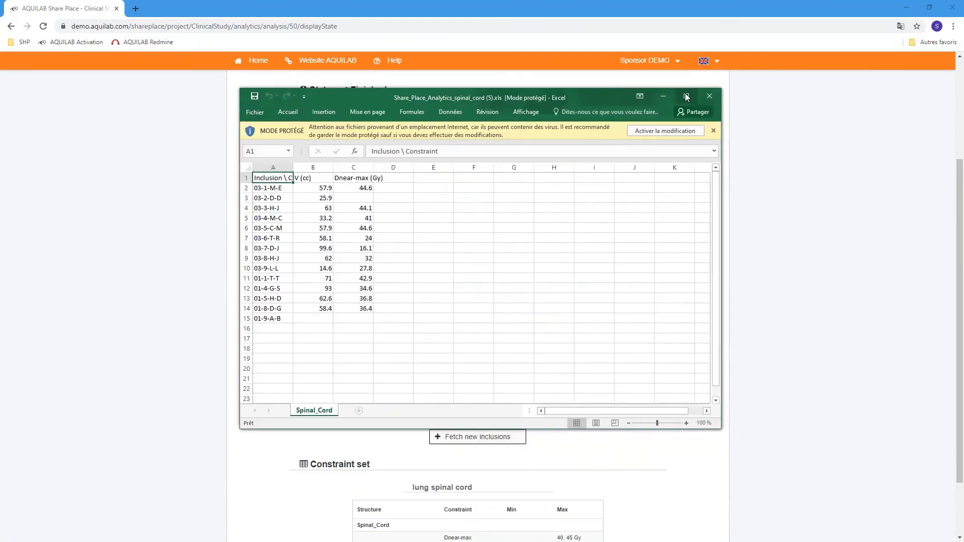
left_click(687, 97)
left_click_drag(24, 97, 25, 227)
left_click(76, 86)
left_click_drag(76, 100, 176, 219)
left_click(176, 219)
left_click_drag(113, 87, 115, 237)
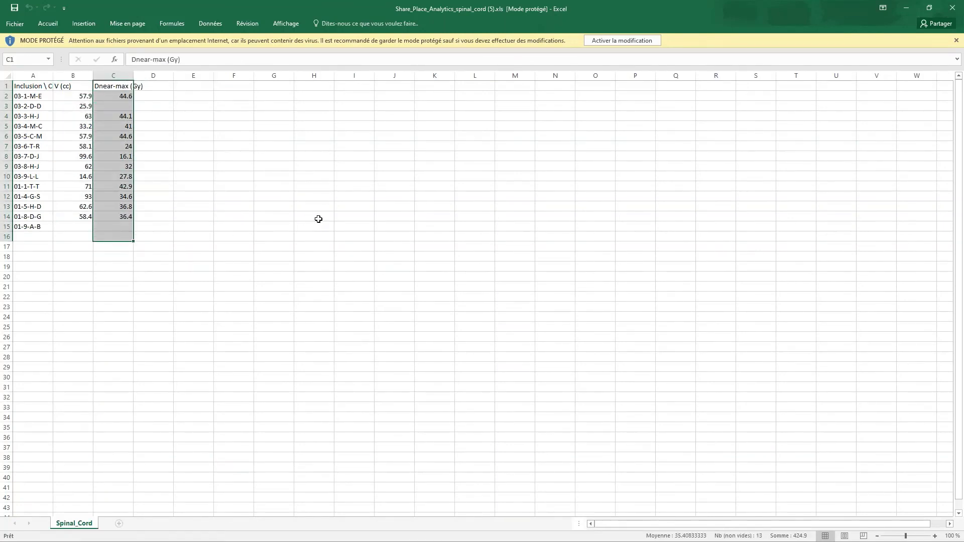
left_click(954, 6)
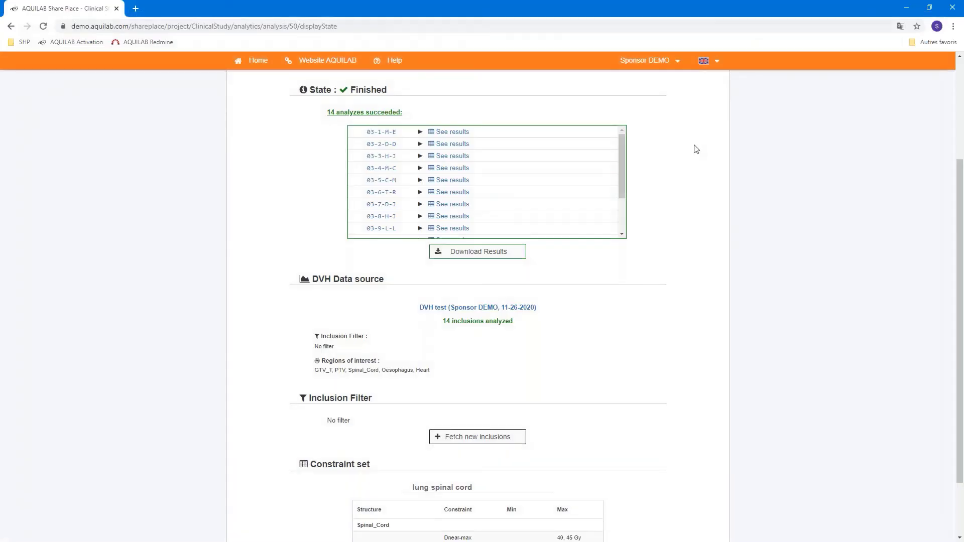
Scroll the spinal cord analysis page, then open the account menu with My account and Logout
scroll(698, 149, "down", 1)
scroll(698, 149, "down", 1)
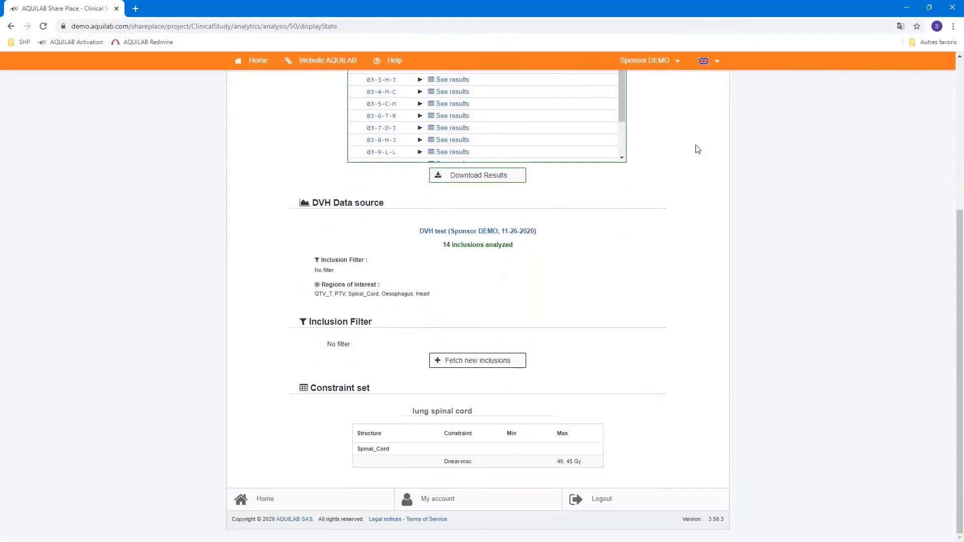
scroll(663, 66, "up", 5)
left_click(663, 65)
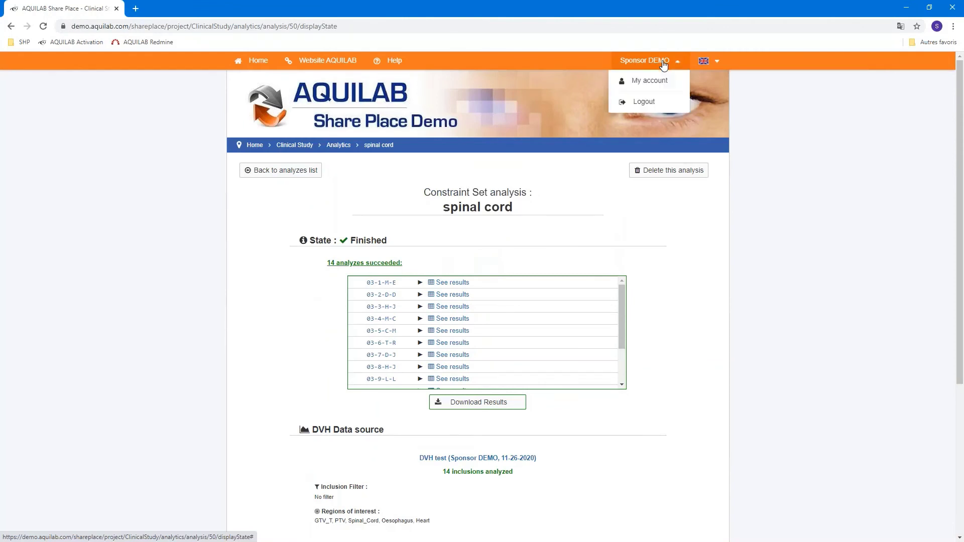